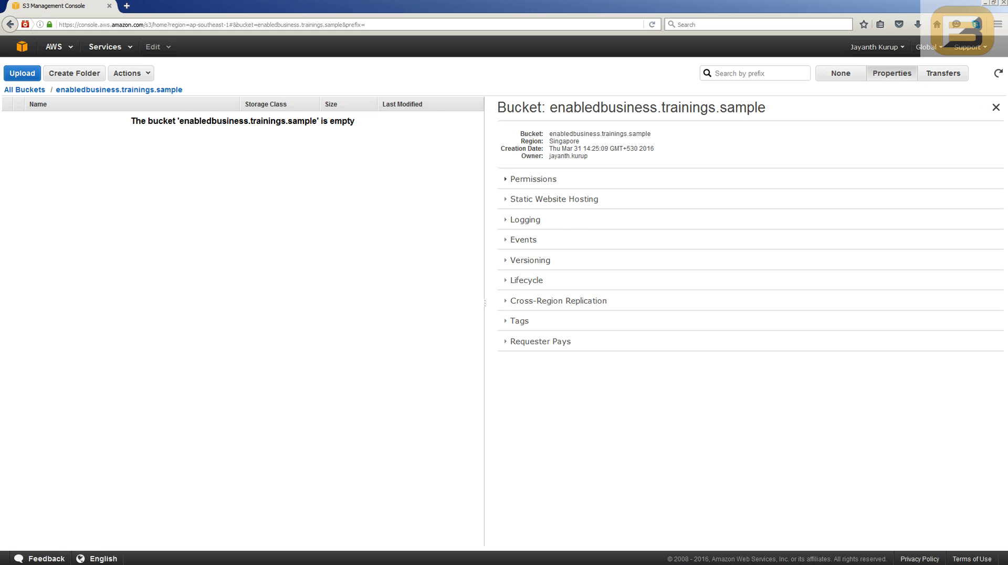
Upload Expenses 2015.pptx from the Desktop to the enabledbusiness.trainings.sample bucket.
click(532, 178)
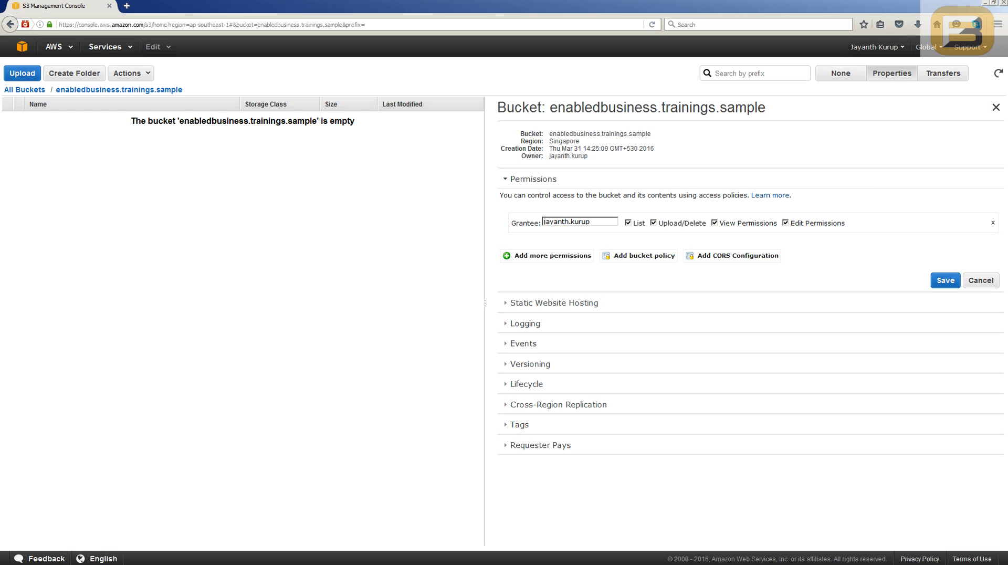
click(130, 73)
click(123, 138)
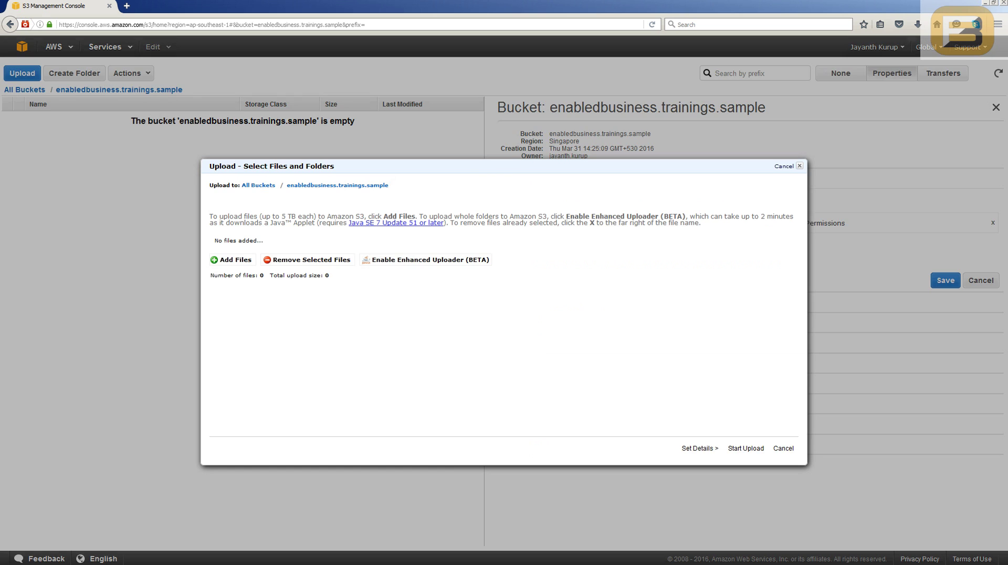
click(231, 259)
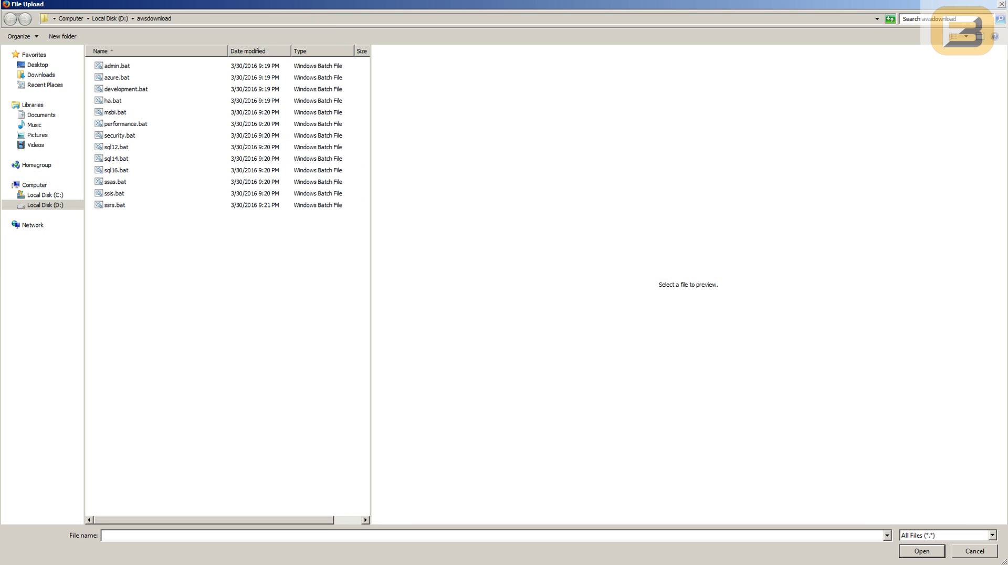
click(37, 65)
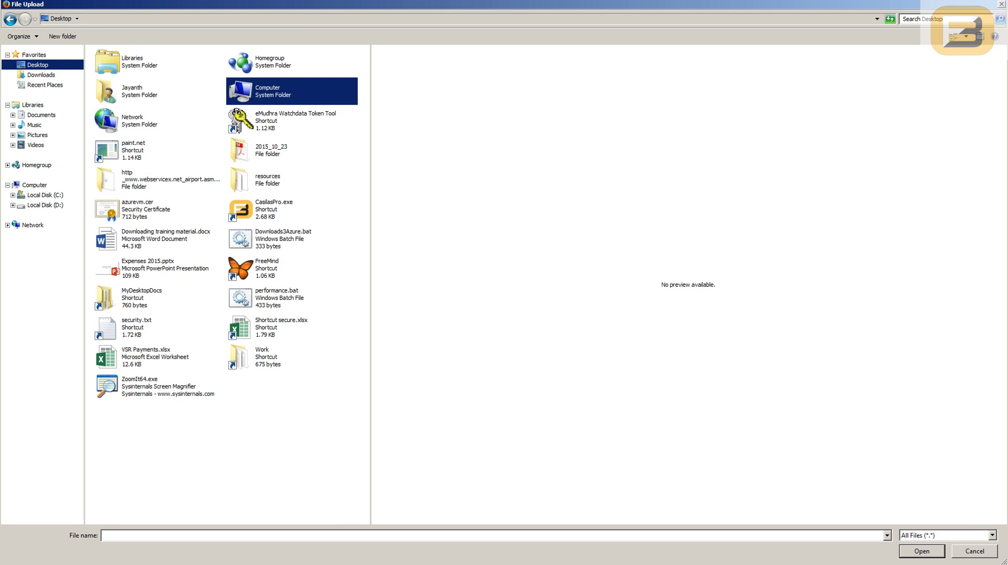
click(158, 268)
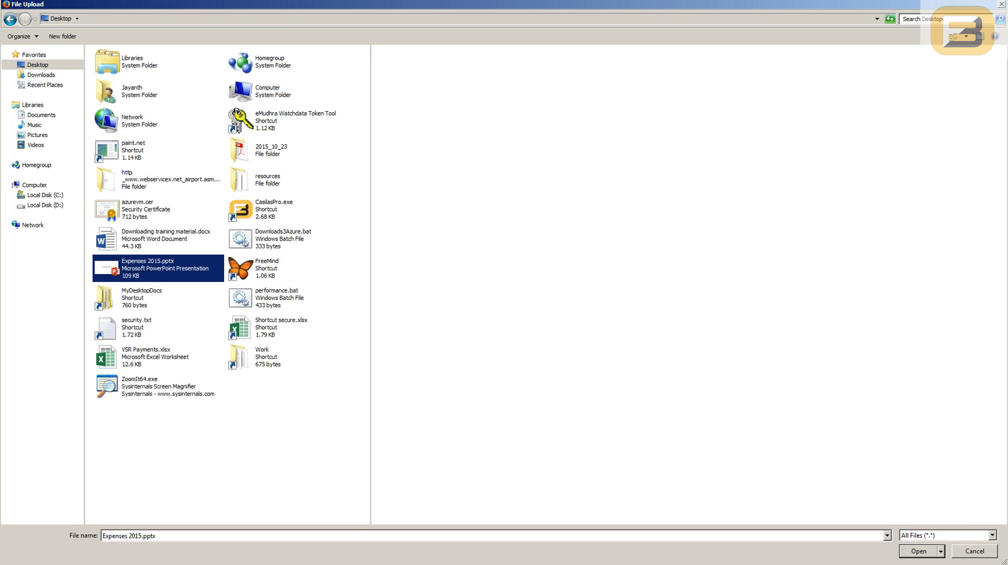
key(Return)
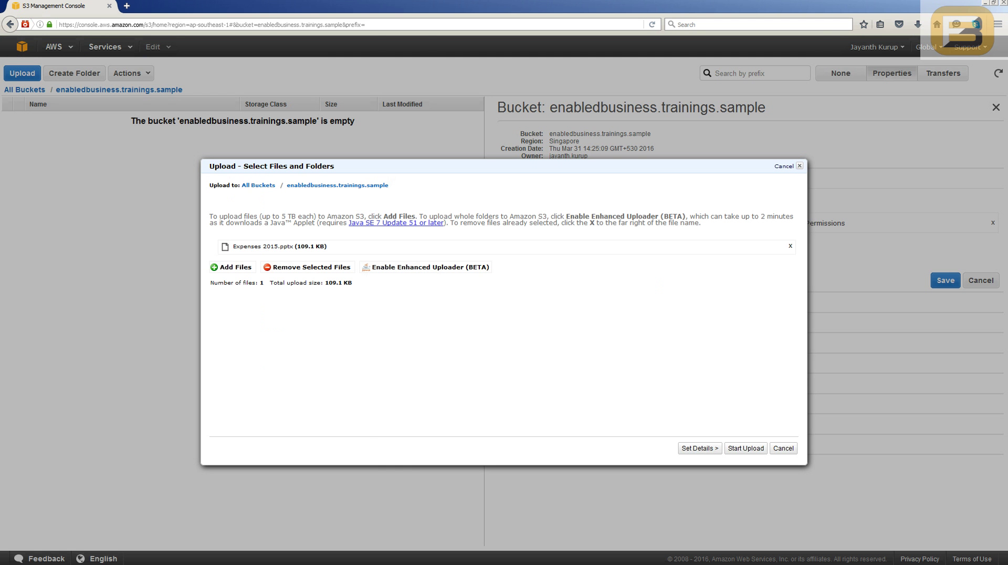
key(Return)
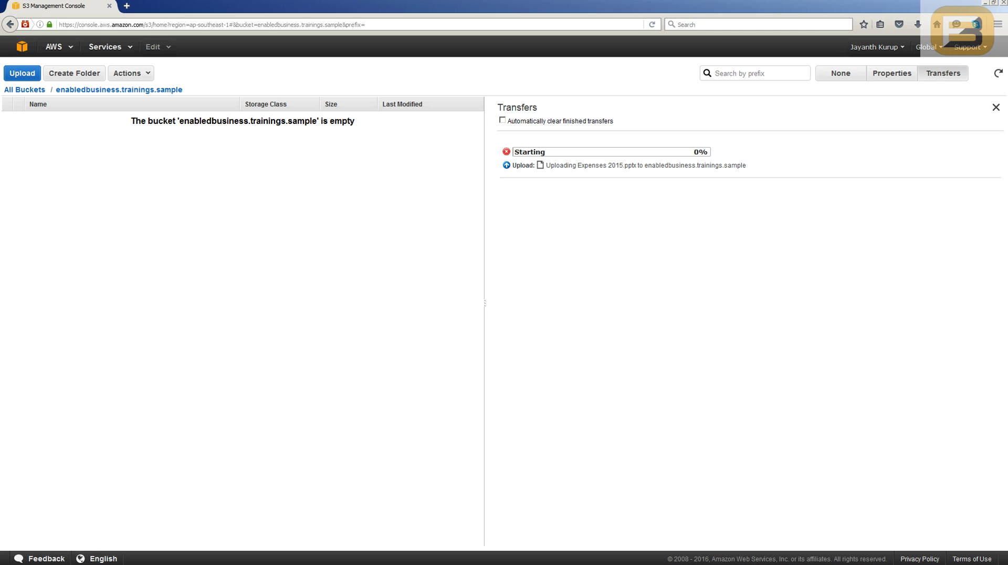
Make the uploaded Expenses 2015.pptx object public.
right_click(56, 118)
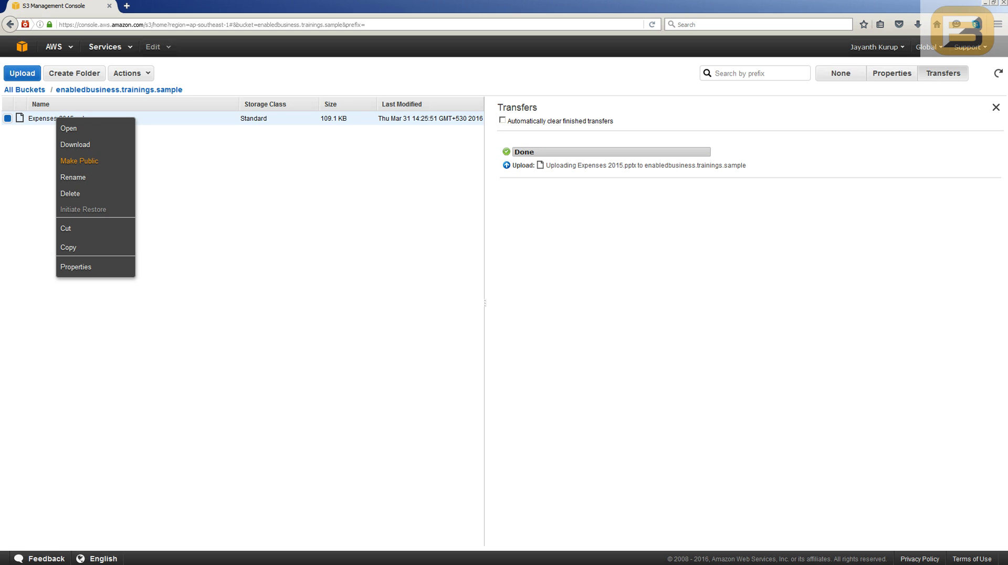
click(126, 119)
right_click(125, 117)
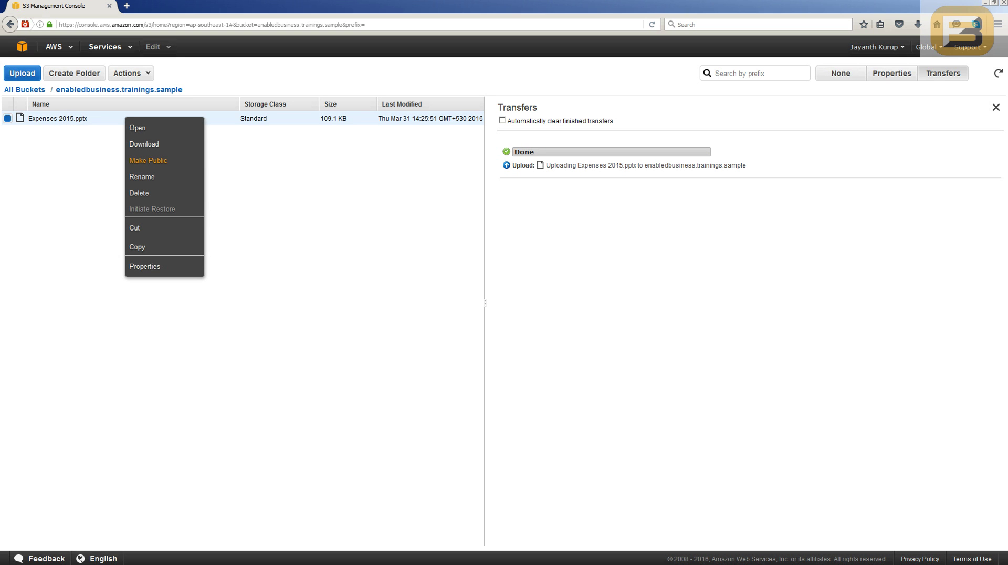
click(148, 160)
key(Return)
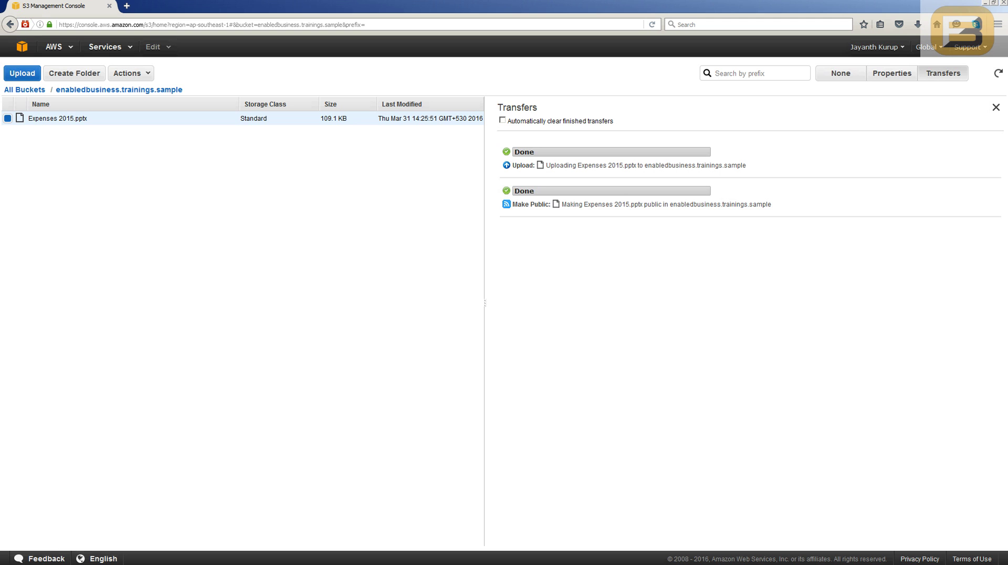
Open the properties of Expenses 2015.pptx and remove the Everyone grantee from its permissions.
click(891, 73)
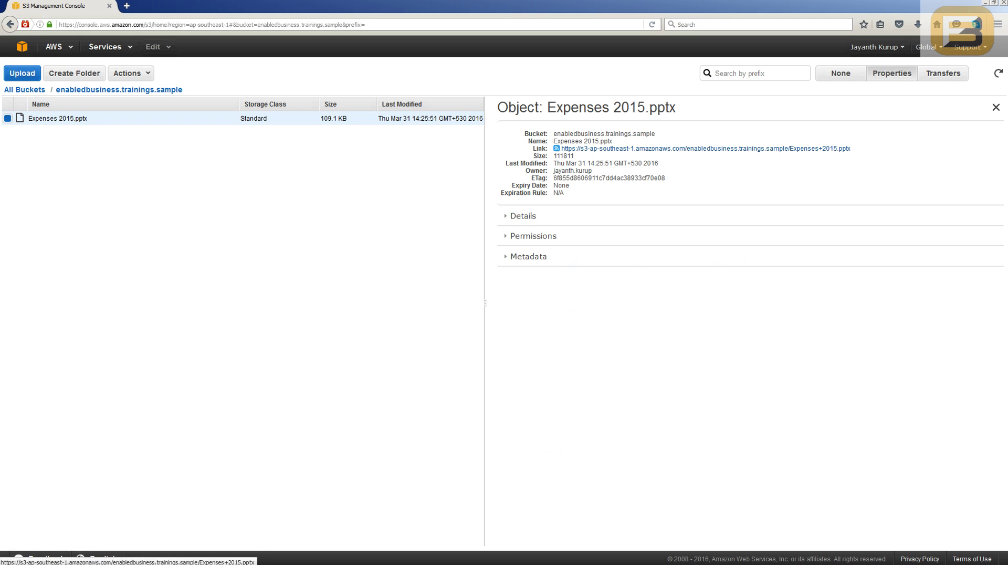
drag(850, 148, 560, 148)
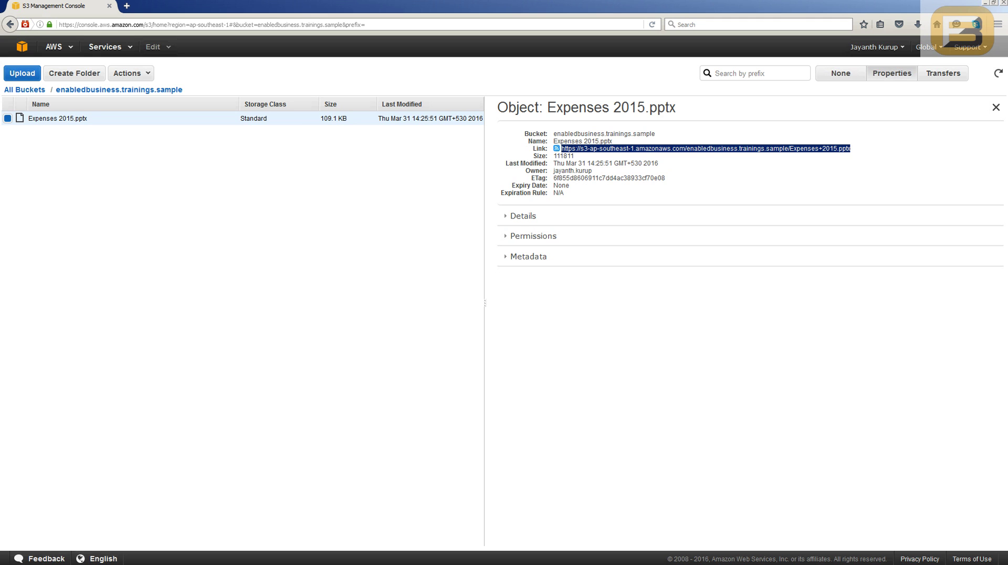
click(532, 236)
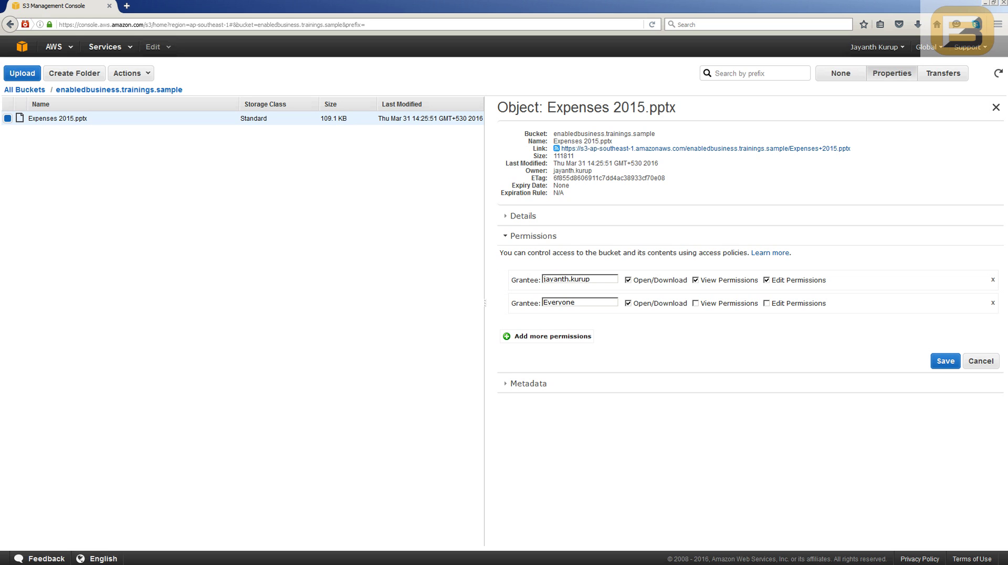
click(992, 303)
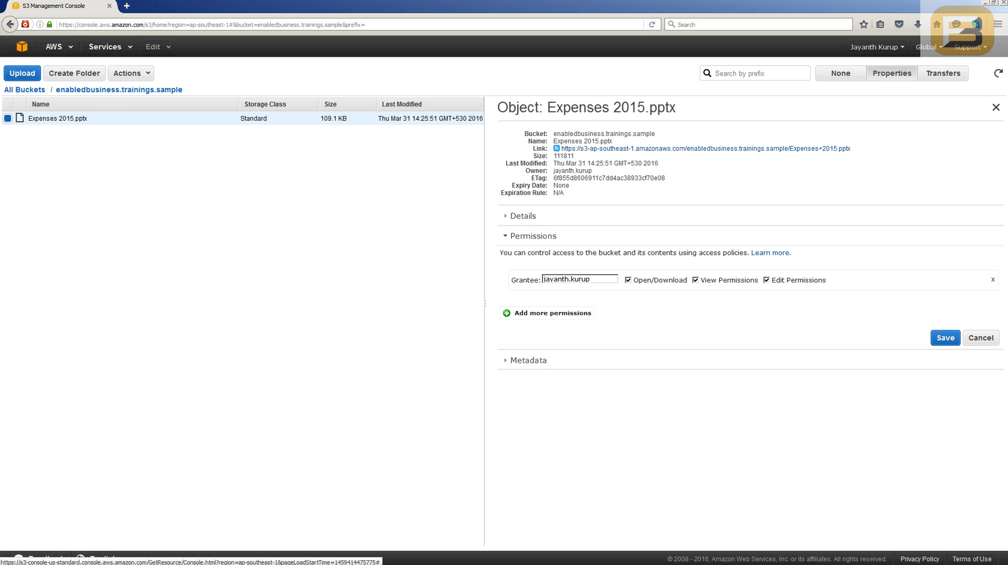
Switch to the IAM service and create a new user named sampleuser with a generated access key.
click(105, 47)
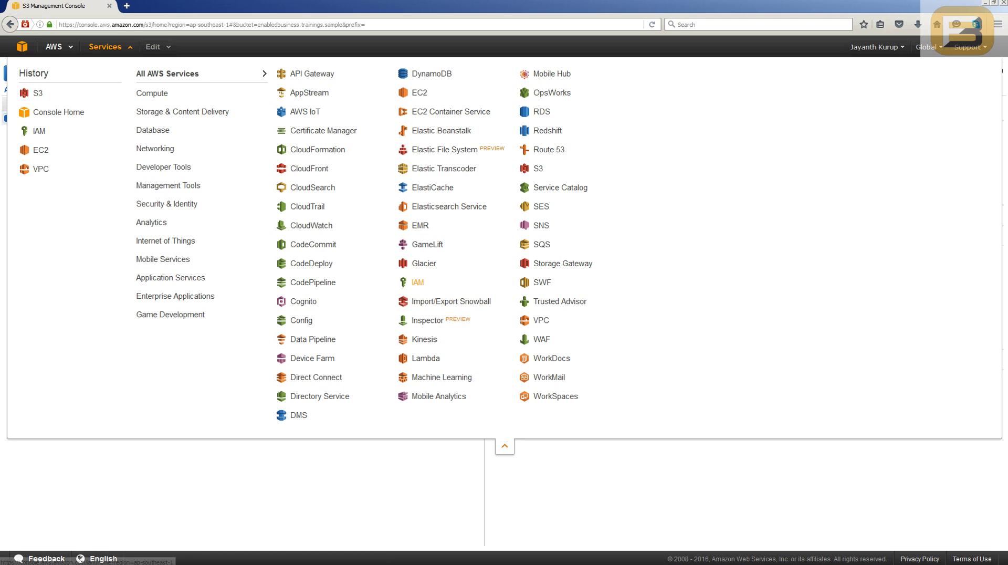
click(417, 282)
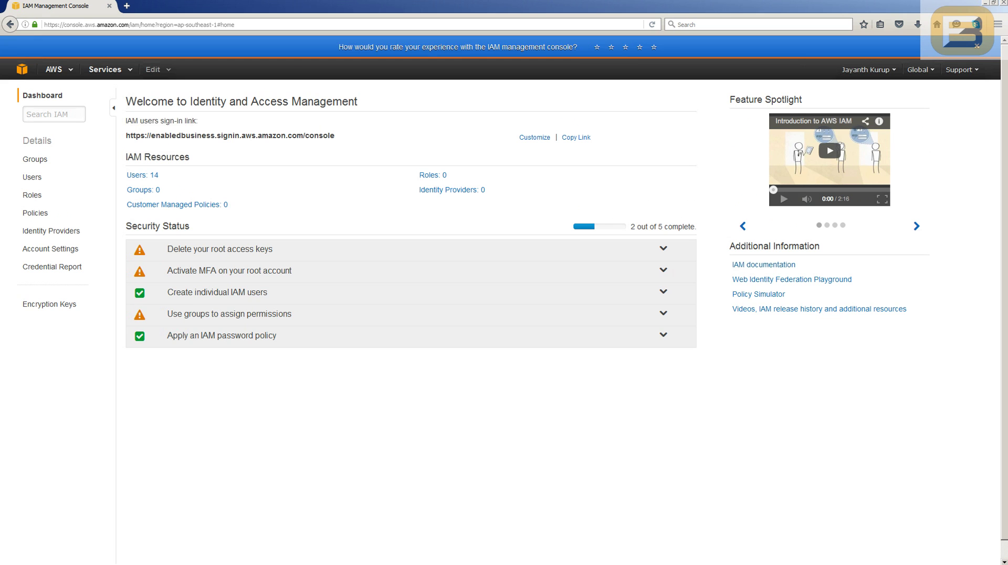
click(142, 174)
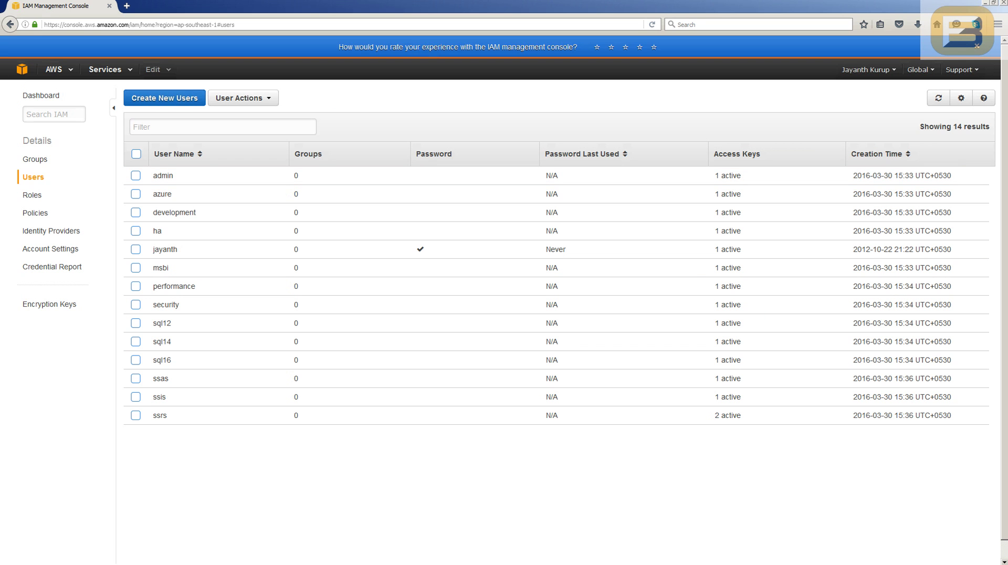
click(164, 97)
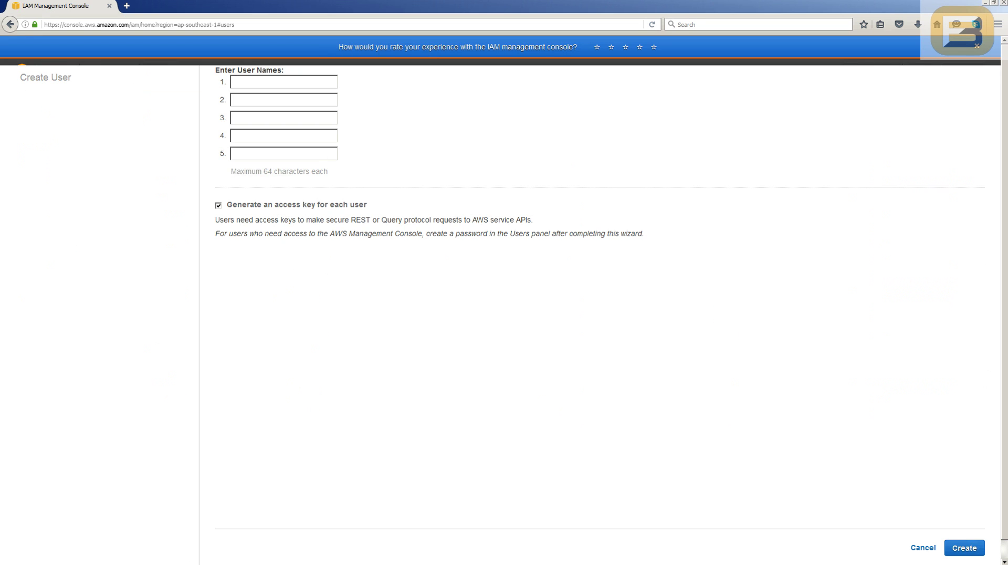
text(sampleuser)
click(964, 548)
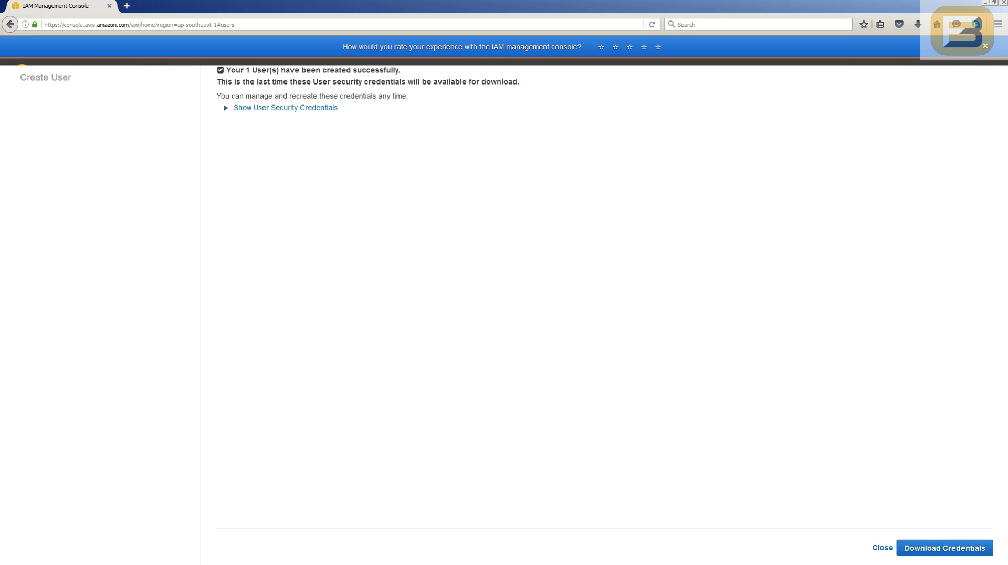
Show the new user's security credentials, save them as a CSV file and close the user creation wizard.
click(285, 108)
drag(316, 144, 481, 154)
click(482, 153)
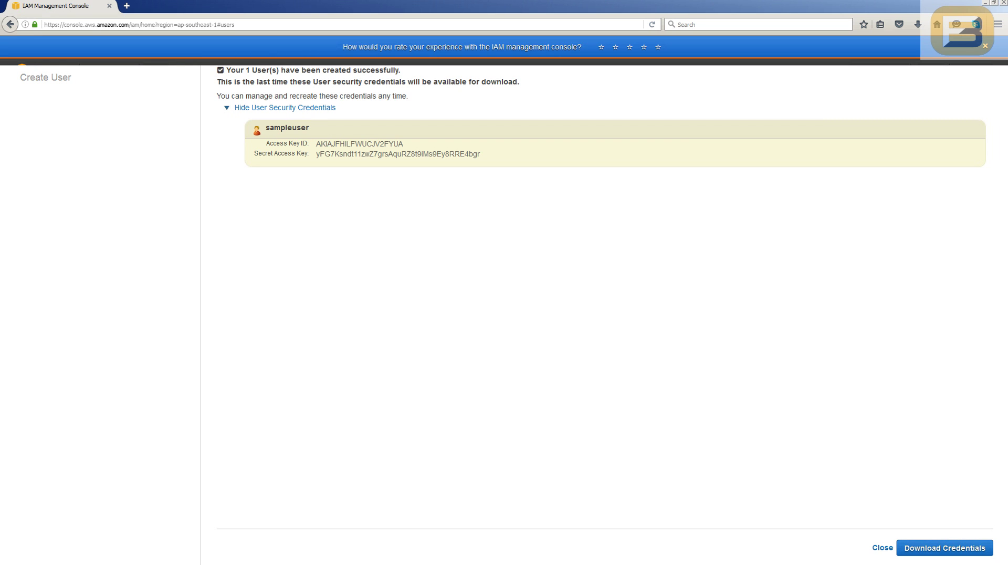
drag(266, 143, 482, 153)
click(944, 547)
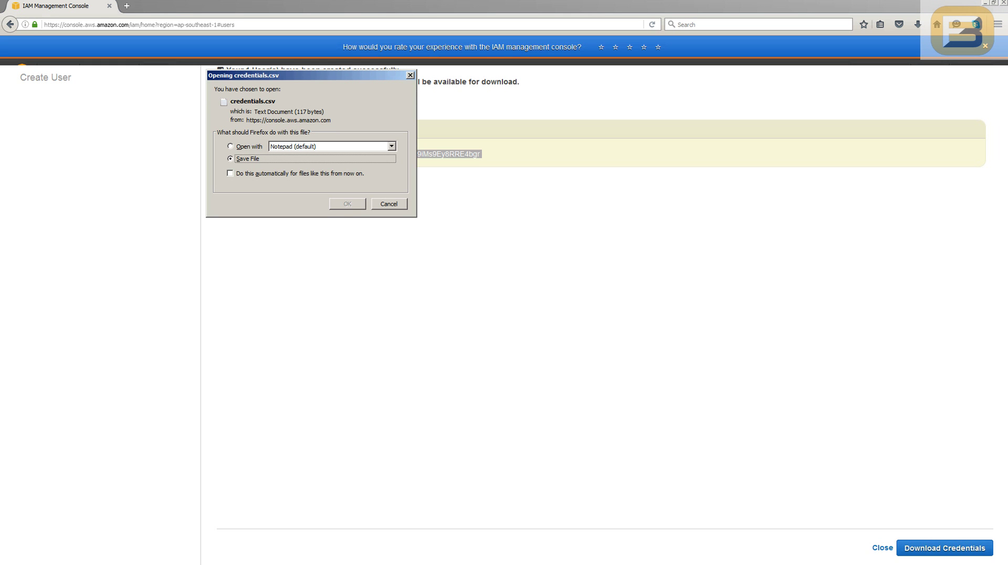
key(Return)
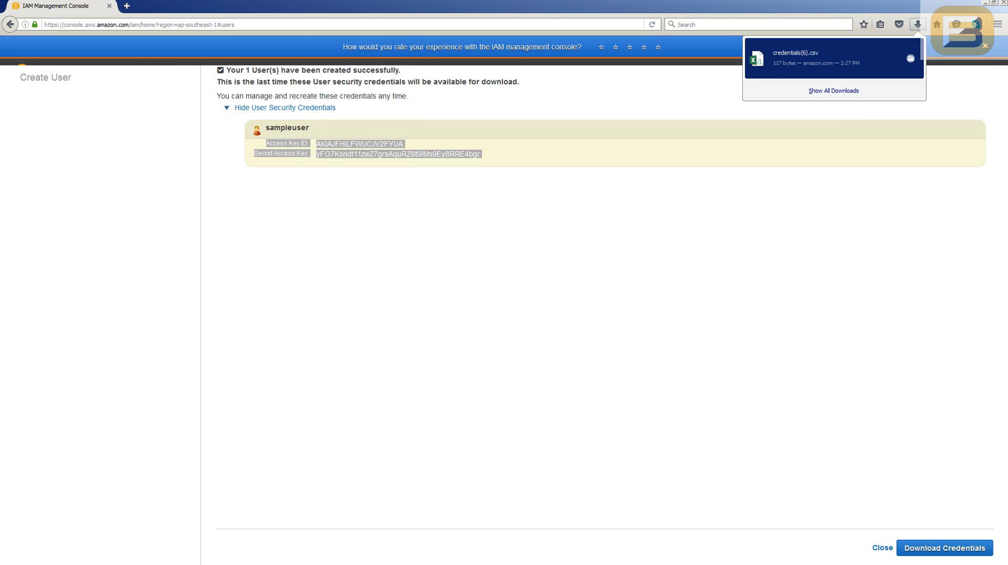
key(Escape)
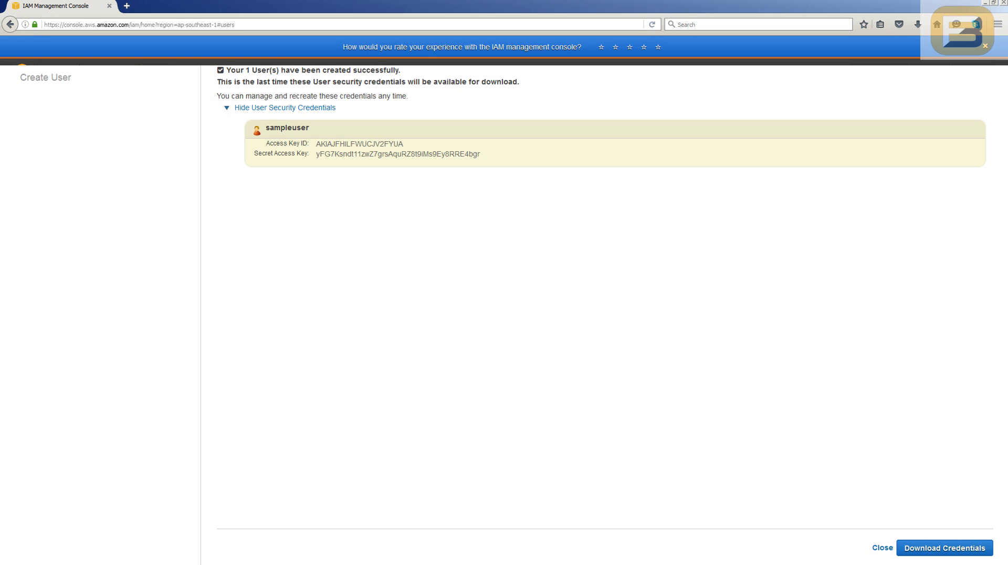
click(882, 548)
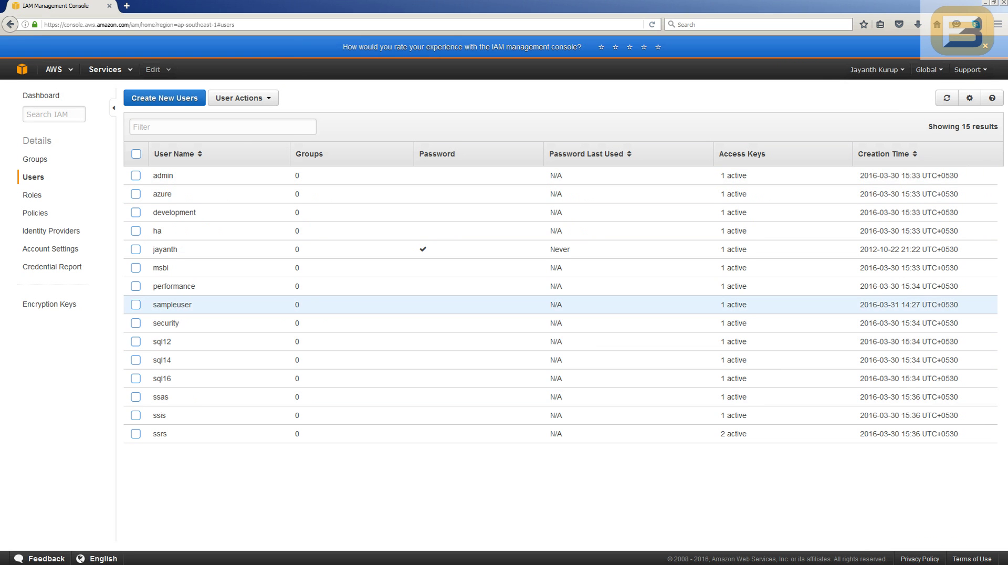
Try to select the full User ARN on the details page of sampleuser and return to the user list.
click(172, 304)
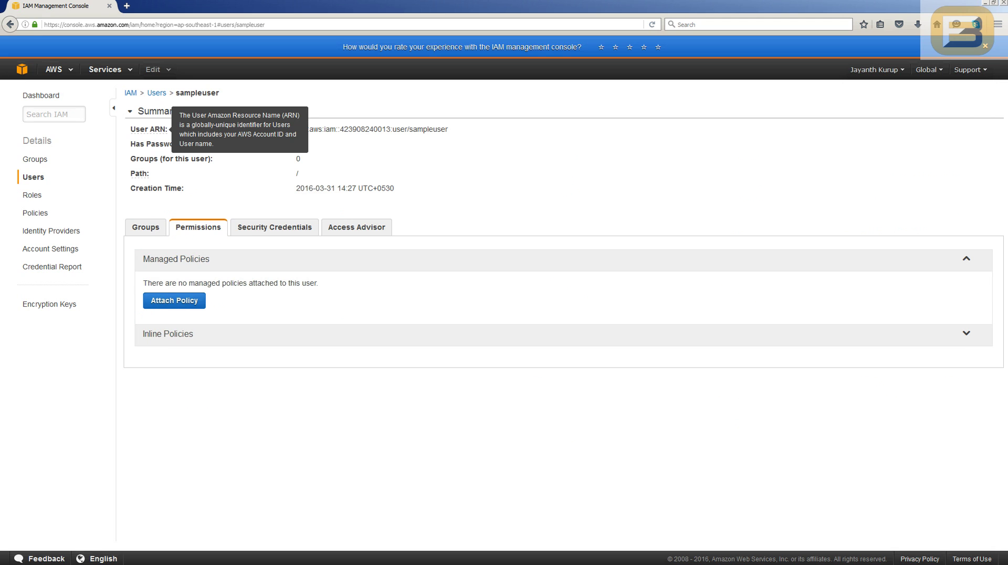
drag(447, 129, 318, 129)
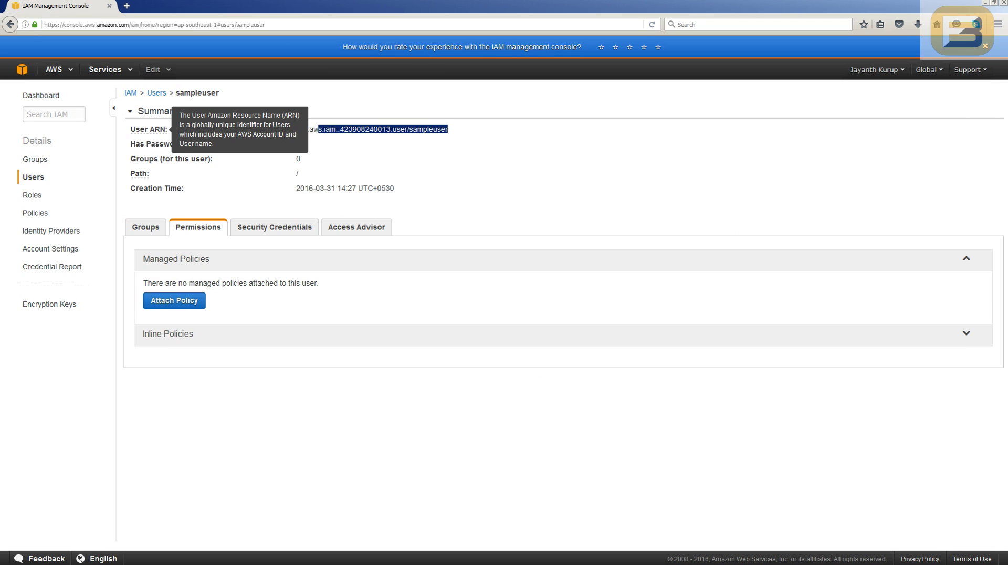
click(318, 129)
click(144, 227)
click(197, 227)
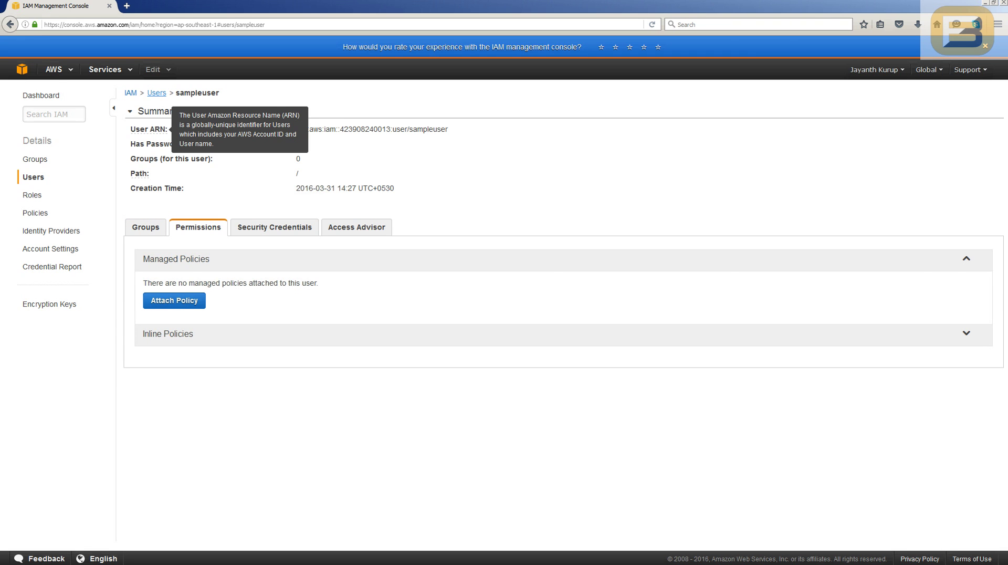
click(156, 93)
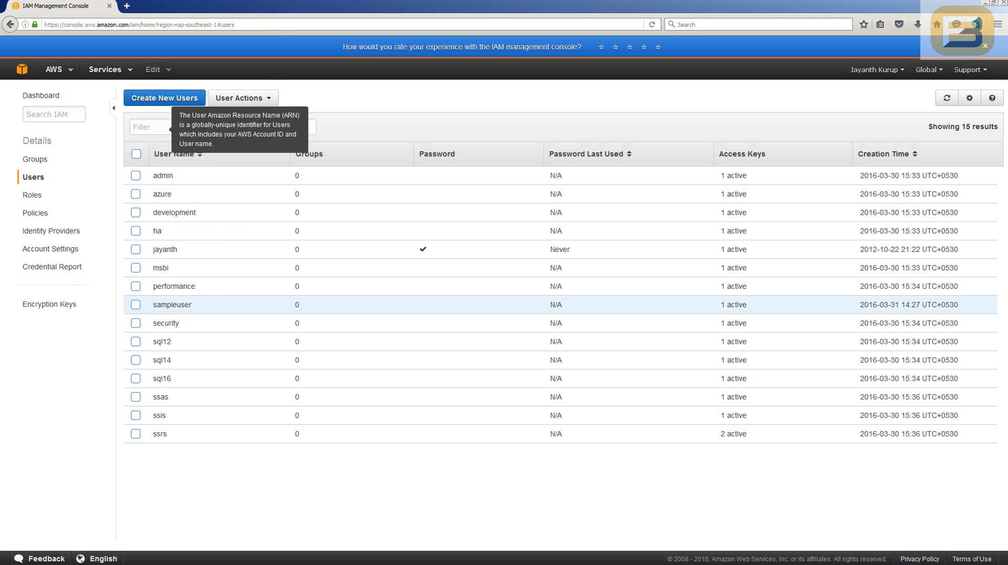
Copy the complete User ARN from the details page of sampleuser.
click(172, 304)
key(ctrl+minus)
key(ctrl+minus)
key(ctrl+minus)
key(ctrl+minus)
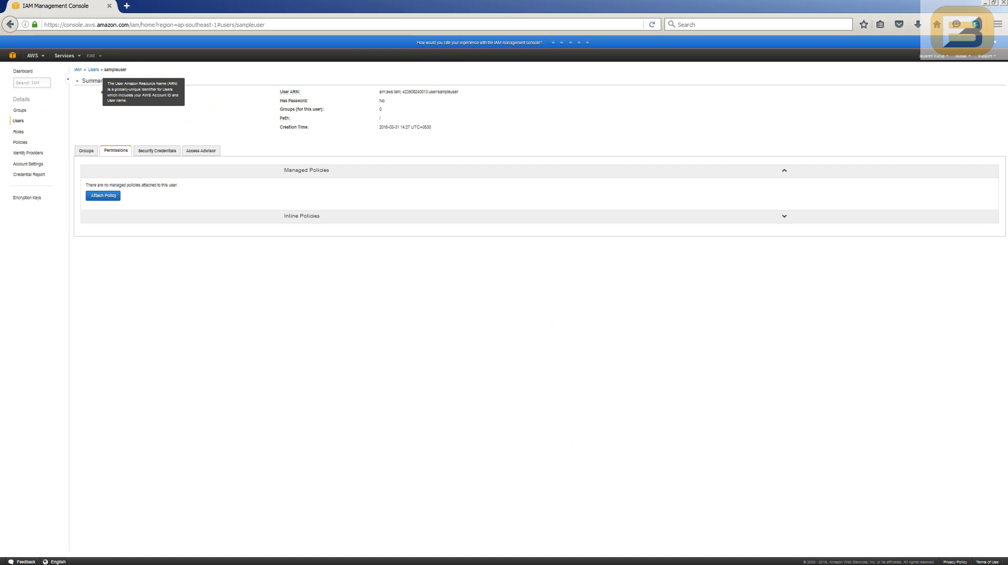
drag(458, 92, 378, 92)
click(378, 91)
key(ctrl+plus)
key(ctrl+plus)
key(ctrl+plus)
drag(317, 118, 456, 118)
right_click(449, 119)
click(465, 125)
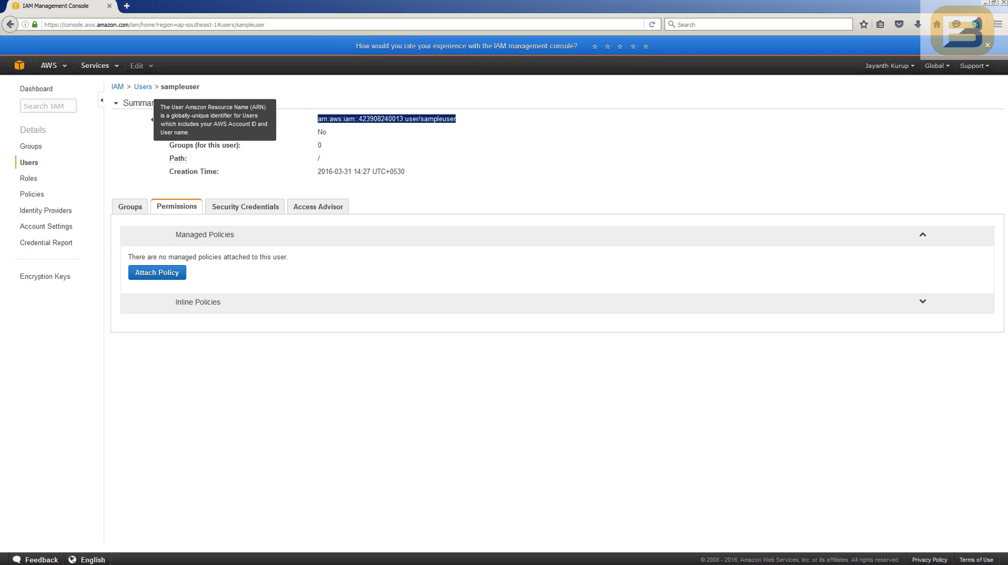
Return to the S3 service and open the bucket policy editor from the permissions of the enabledbusiness.trainings.sample bucket.
click(53, 65)
click(98, 65)
click(33, 124)
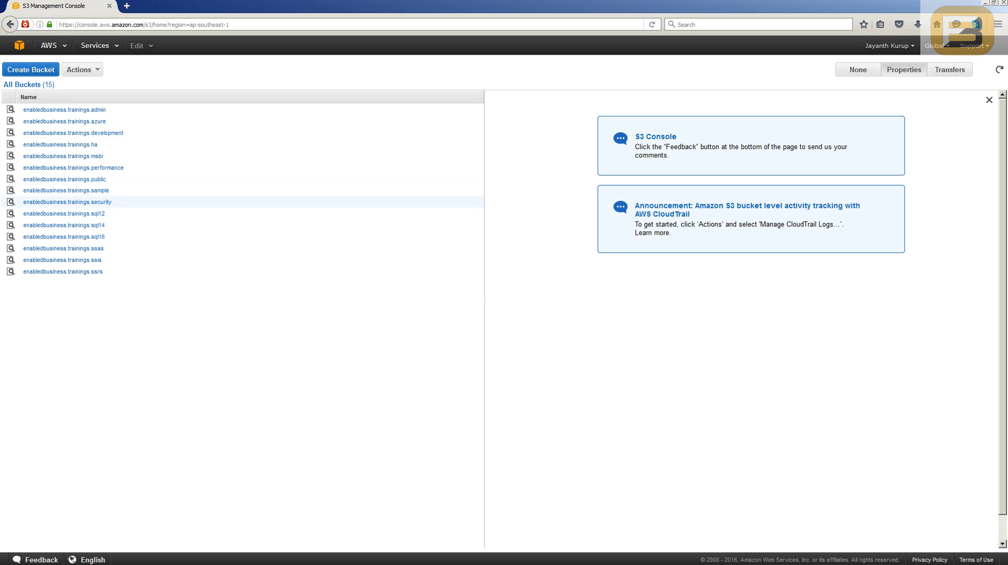
key(ctrl+plus)
key(ctrl+plus)
key(ctrl+plus)
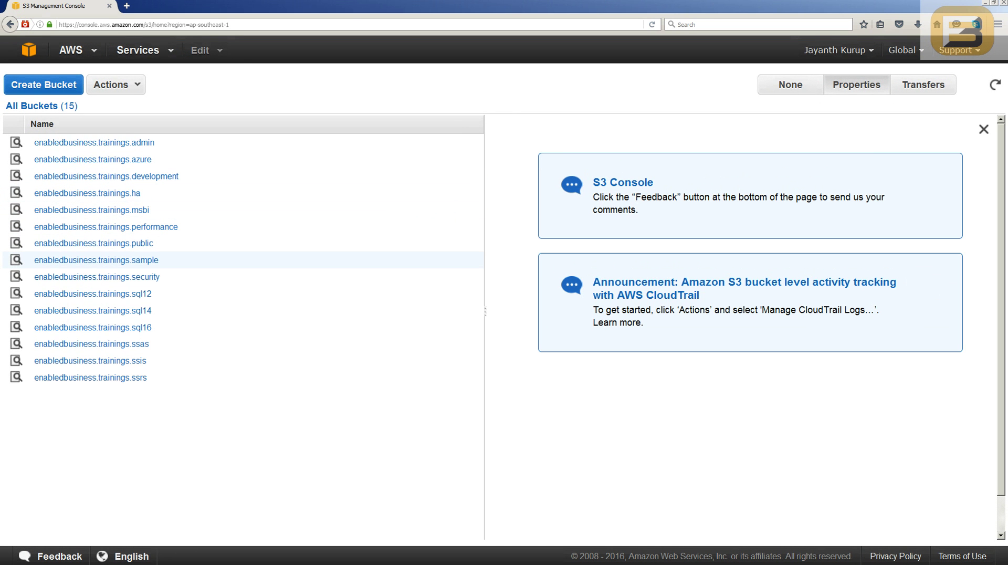
click(96, 259)
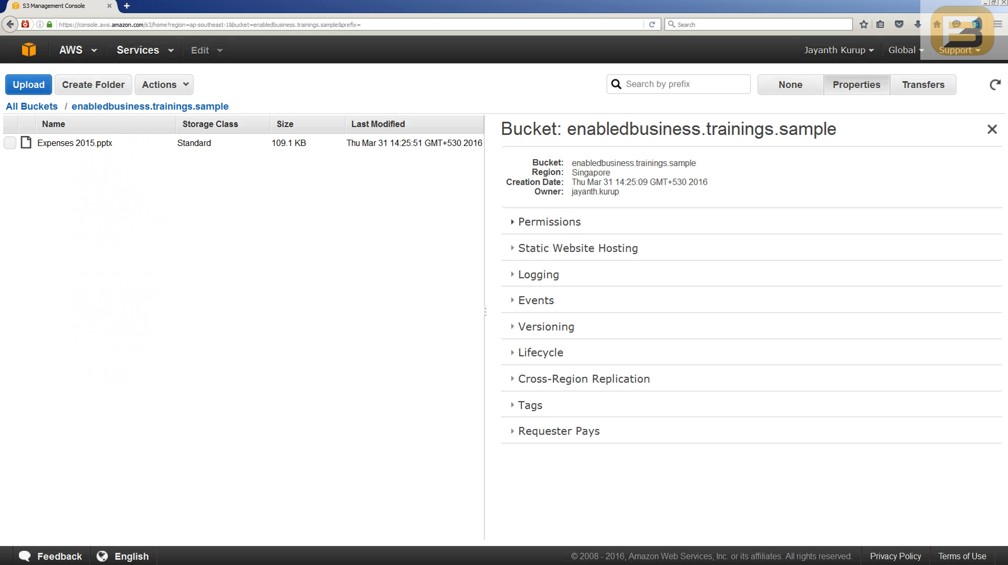
click(549, 222)
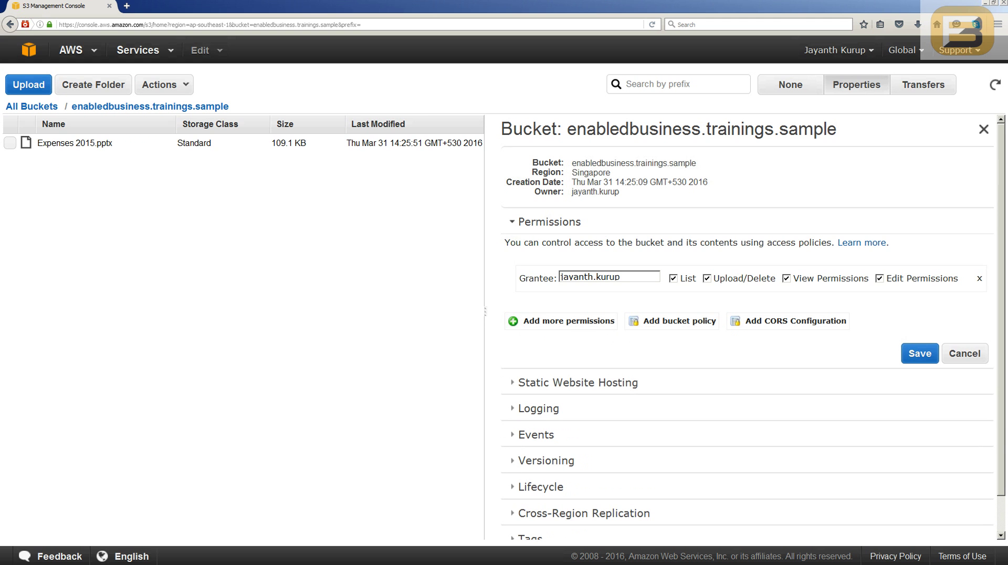
click(671, 321)
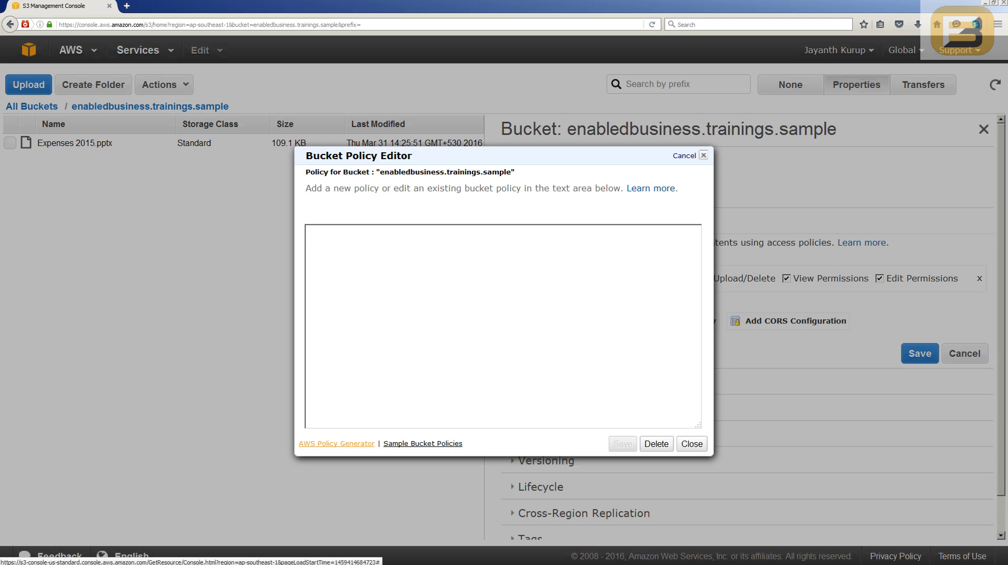
Open the AWS Policy Generator, choose S3 Bucket Policy as the type and paste the copied user ARN as the principal.
click(336, 443)
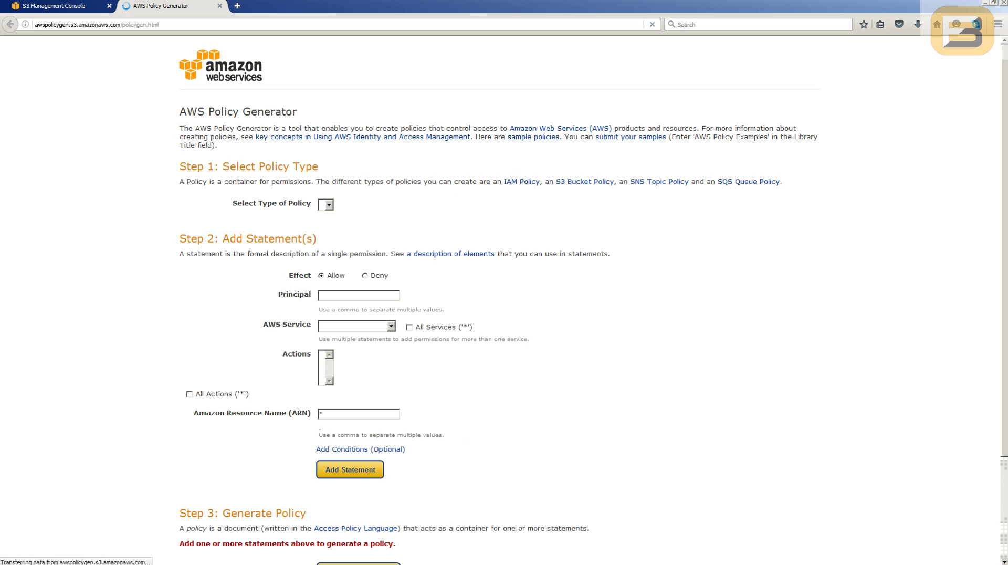
click(355, 206)
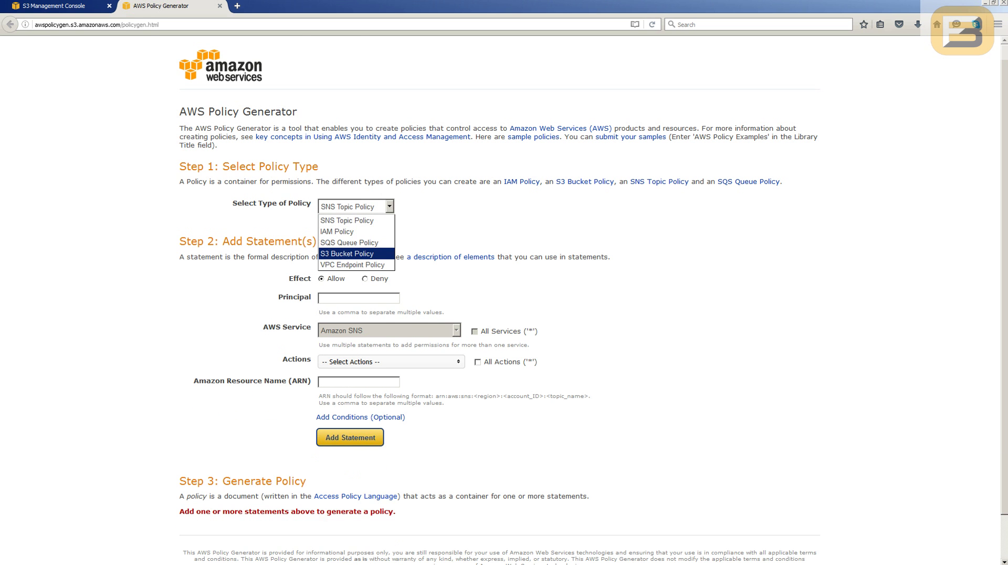
key(Return)
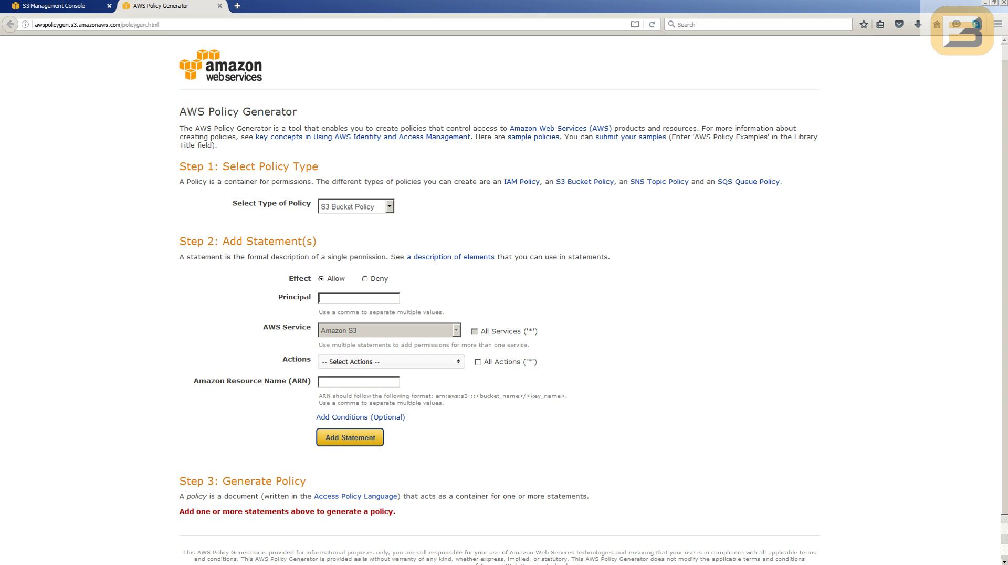
key(ctrl+v)
key(Return)
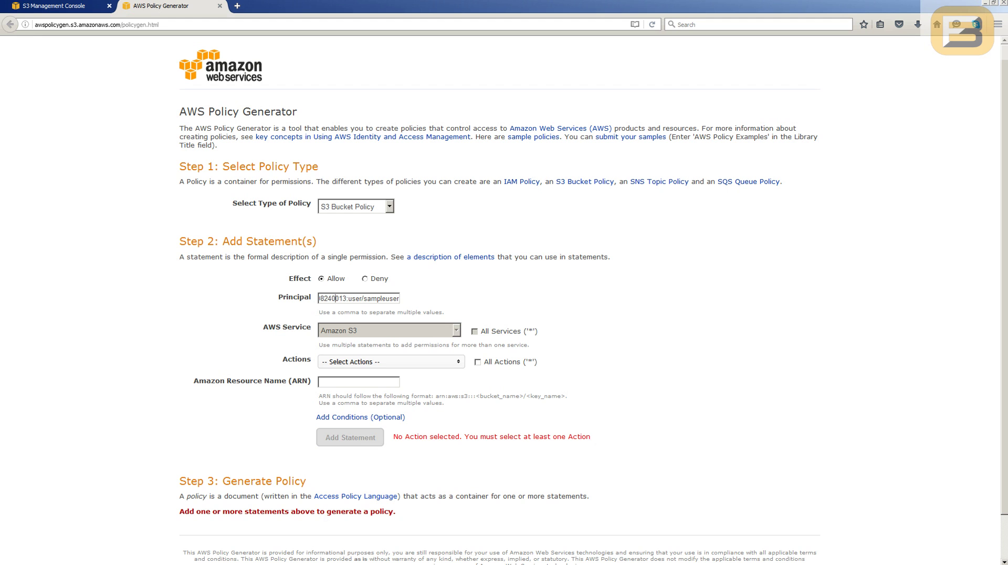
Select the actions GetObject, ListAllMyBuckets, ListBucket, ListBucketMultipartUploads, ListBucketVersions and ListMultipartUploadParts for the statement.
click(391, 361)
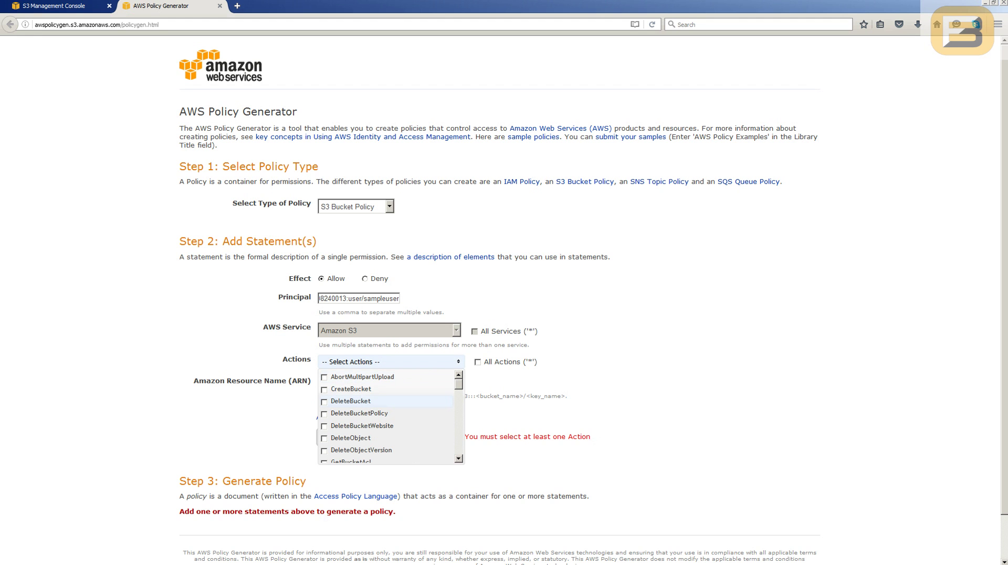
scroll(389, 413, down, 3)
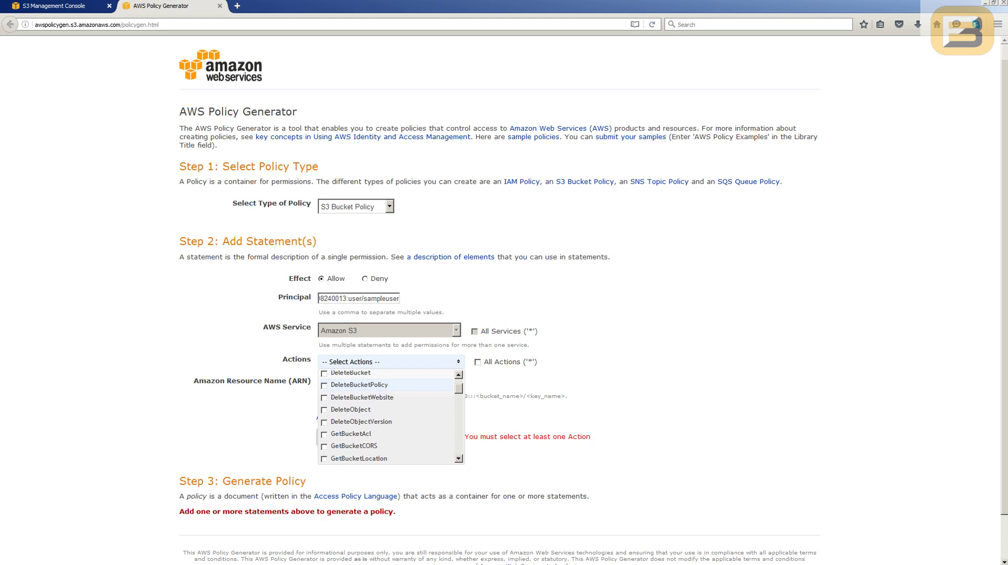
scroll(388, 417, down, 2)
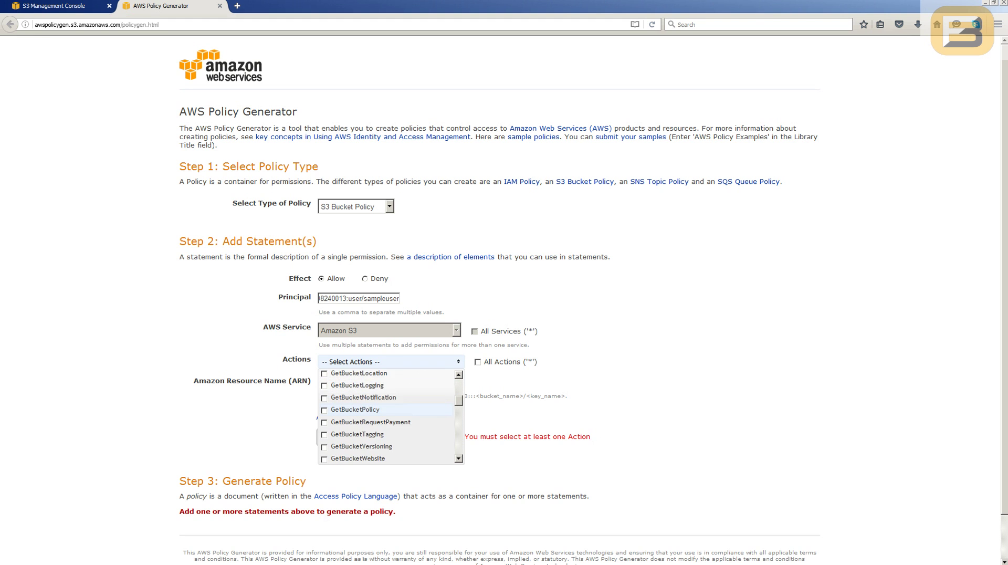
scroll(388, 420, down, 1)
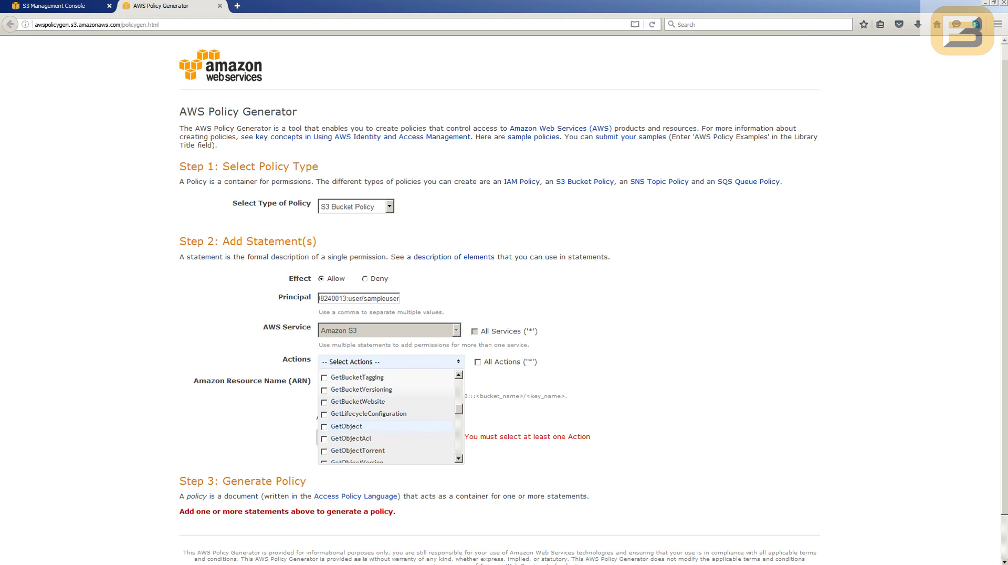
click(346, 426)
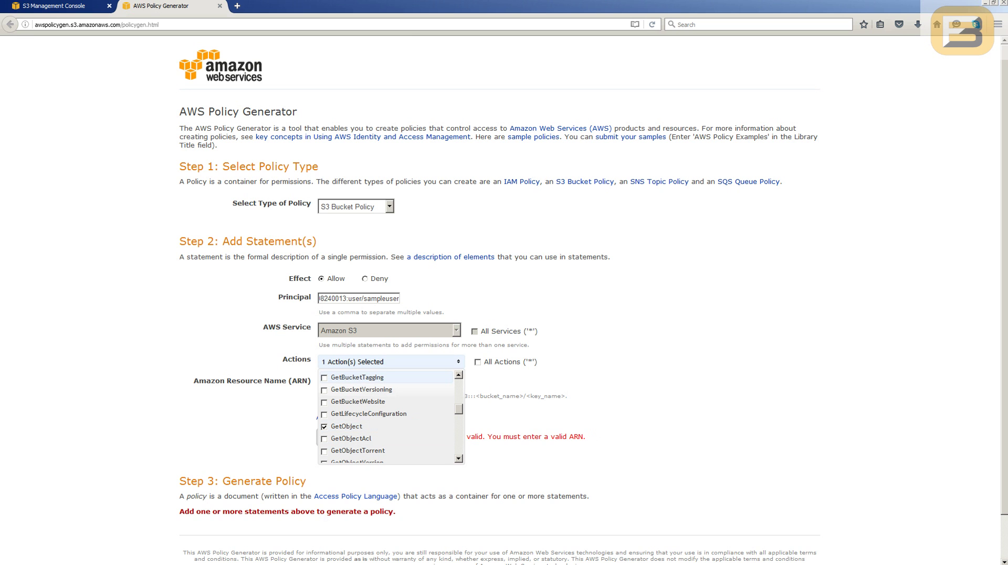
scroll(389, 417, up, 5)
scroll(389, 420, up, 1)
scroll(388, 420, down, 6)
scroll(388, 420, down, 2)
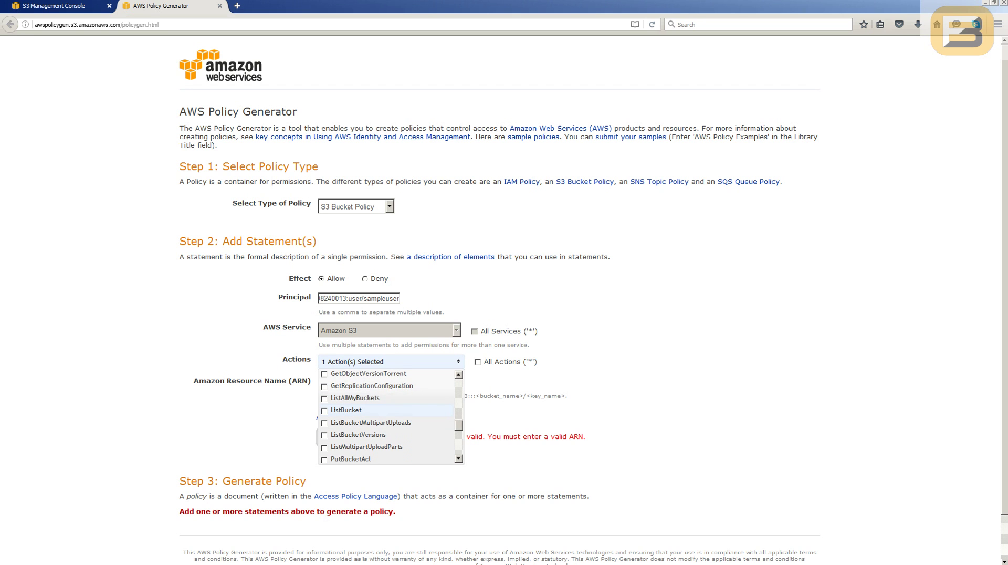
click(324, 410)
key(Escape)
scroll(503, 299, down, 2)
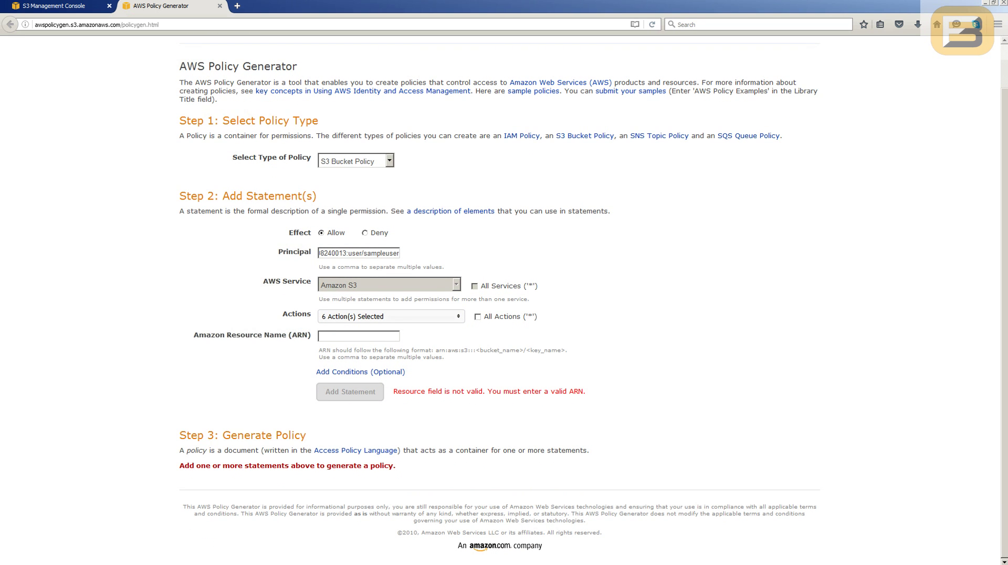
Set the Amazon Resource Name to arn:aws:s3:::enabledbusiness.samplebucket/* and add the statement.
drag(476, 350, 516, 350)
click(358, 336)
text(ena)
key(Down)
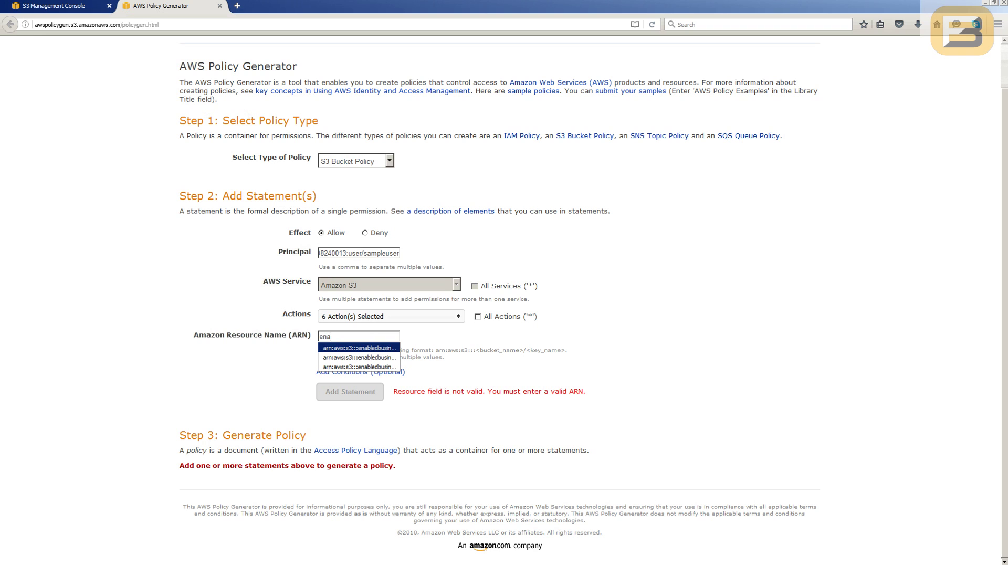
key(Return)
click(356, 336)
drag(376, 336, 394, 336)
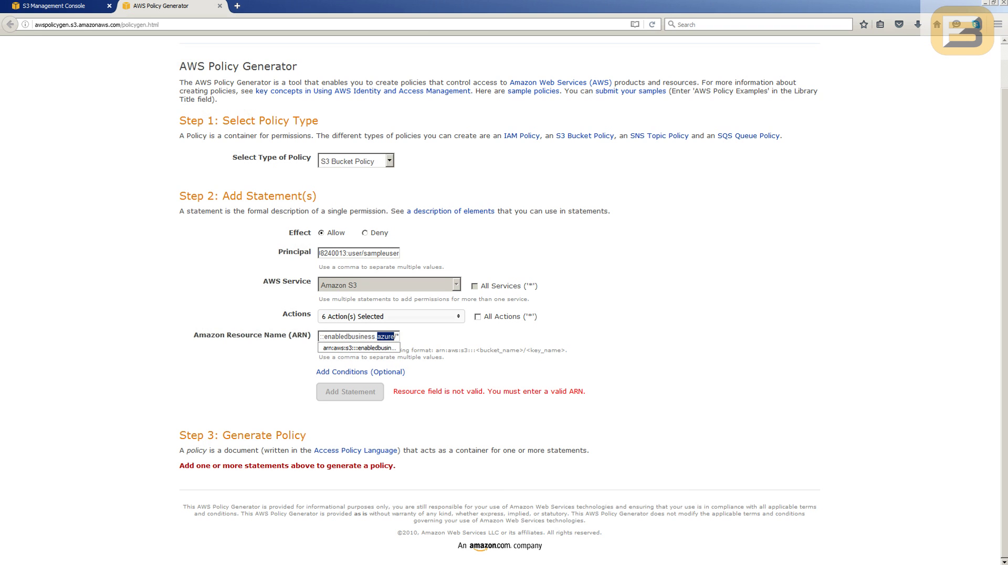
key(BackSpace)
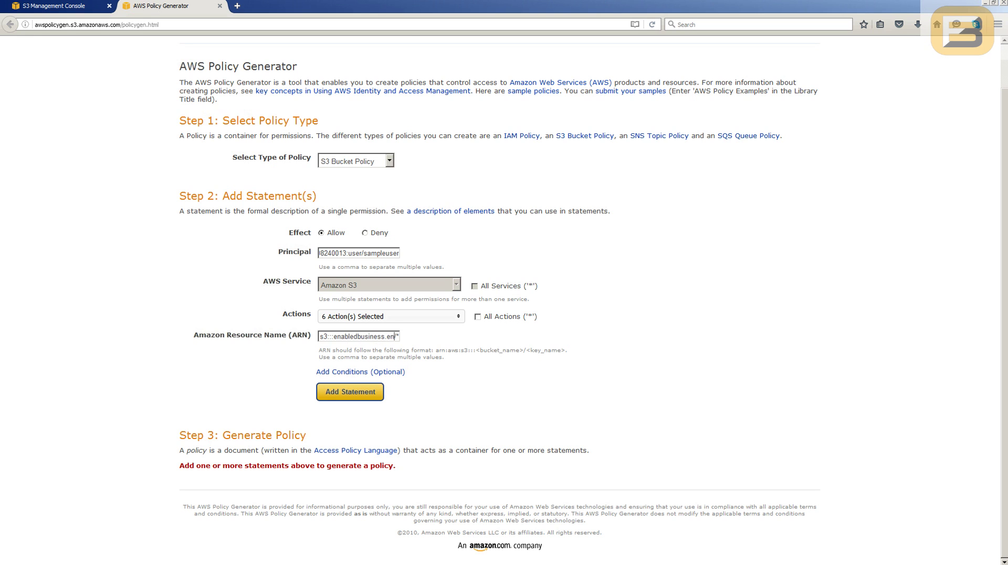
text(samplebucket)
key(Return)
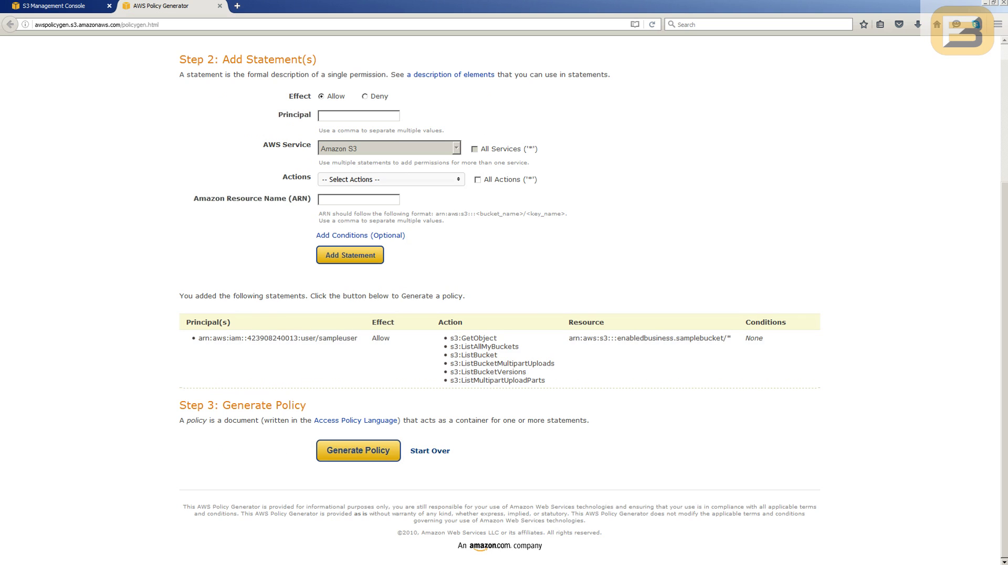
Generate the policy and copy the complete policy JSON document.
key(Return)
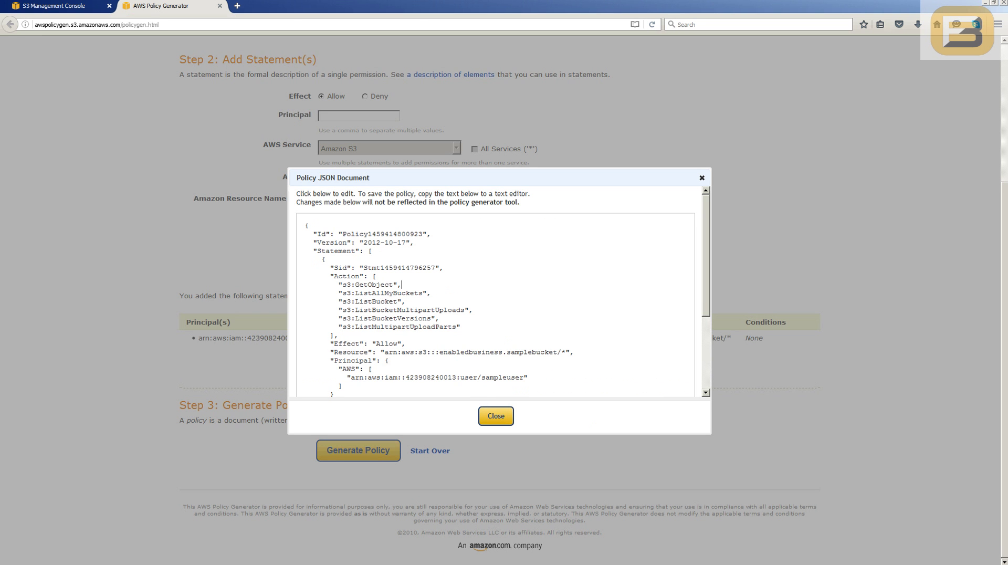
drag(304, 226, 346, 397)
click(341, 303)
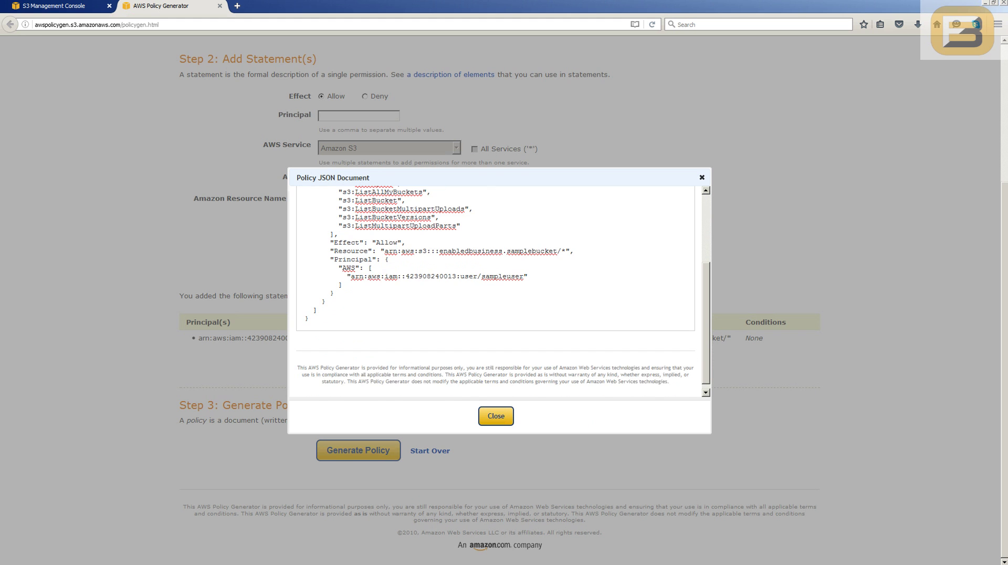
scroll(495, 292, up, 4)
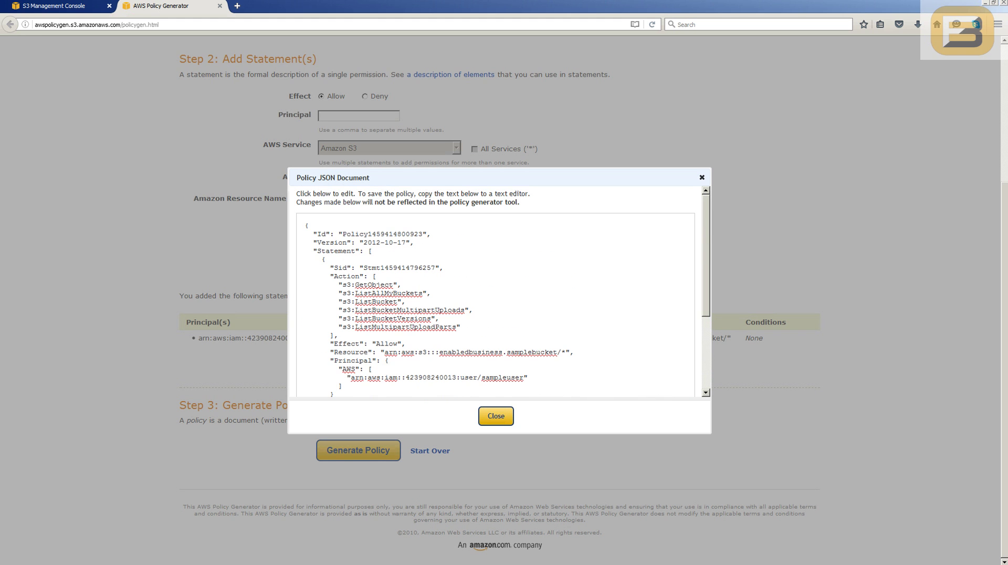
drag(305, 225, 357, 397)
key(ctrl+c)
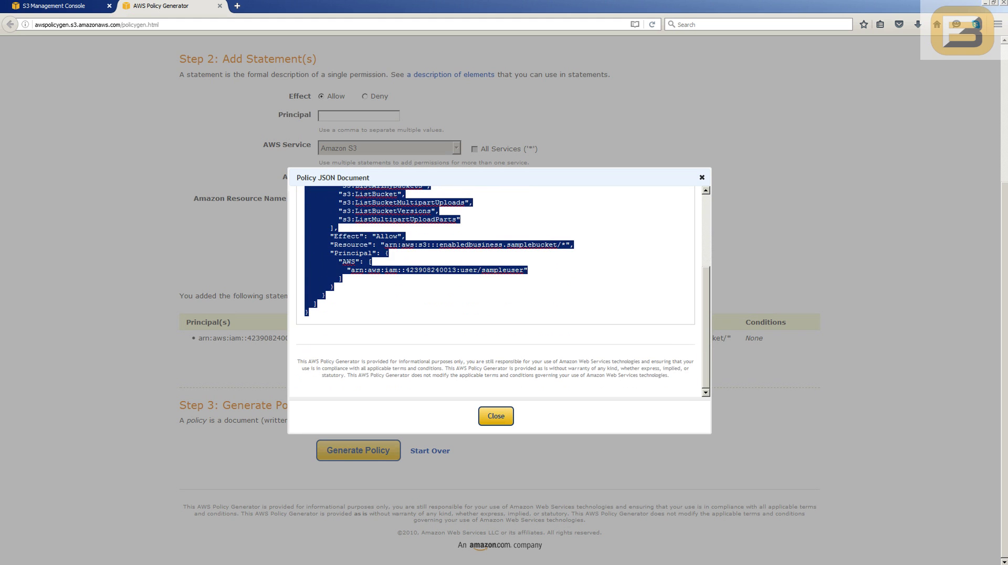
Return to the S3 Management Console and paste the generated JSON into the bucket policy editor.
key(Escape)
scroll(499, 300, up, 4)
click(58, 6)
click(307, 230)
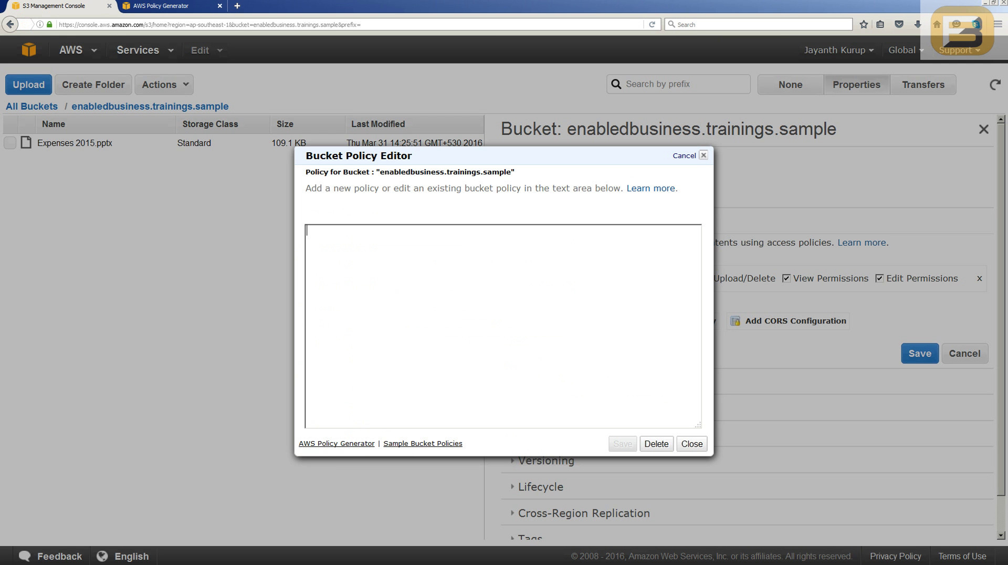
key(ctrl+v)
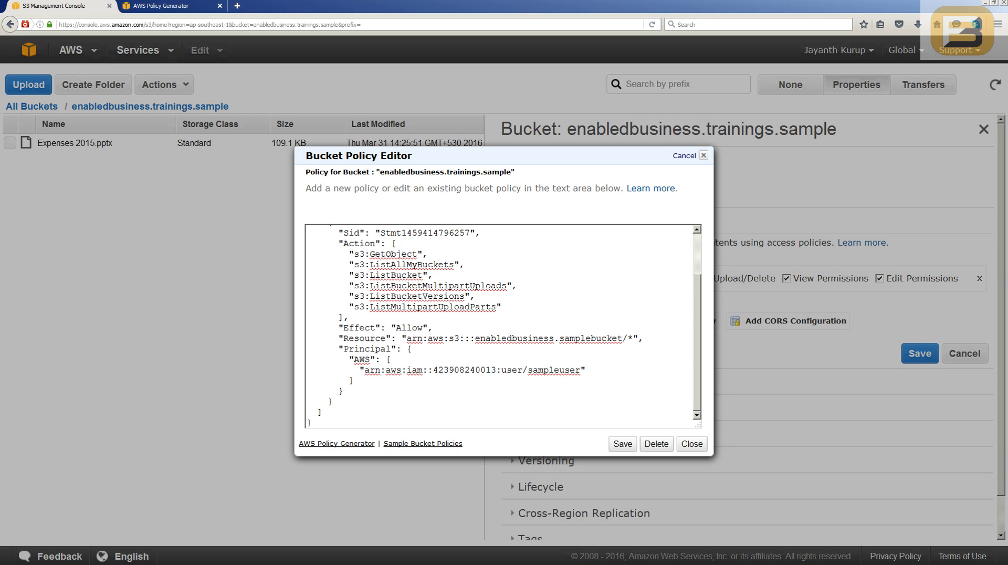
Shorten the bucket name in the policy's resource ARN to enabledbusiness.sample, keeping the /* ending.
key(BackSpace)
key(BackSpace)
key(BackSpace)
key(BackSpace)
key(BackSpace)
key(BackSpace)
Enclose the Resource value in square brackets, with the closing bracket on its own line.
click(397, 338)
text([)
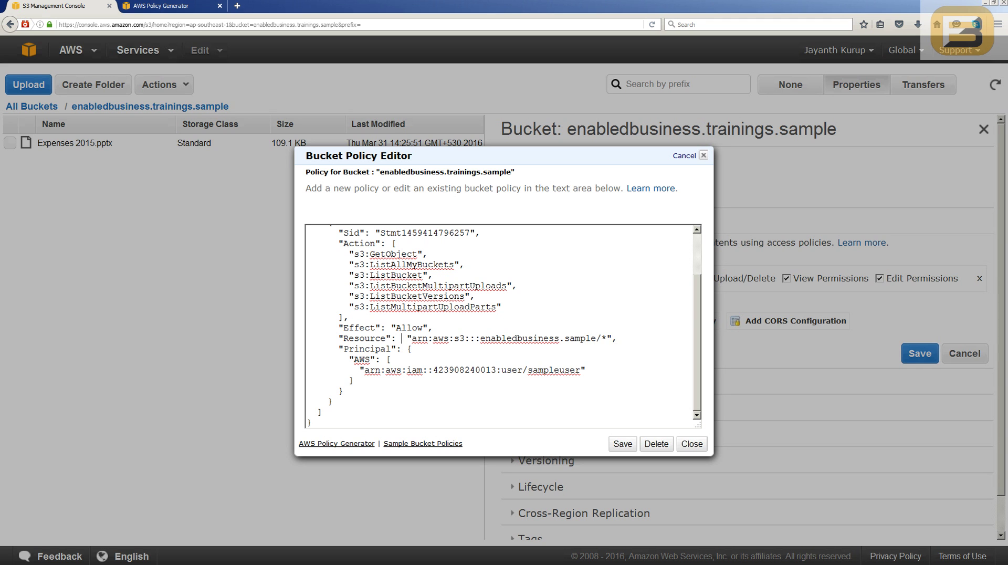
key(Return)
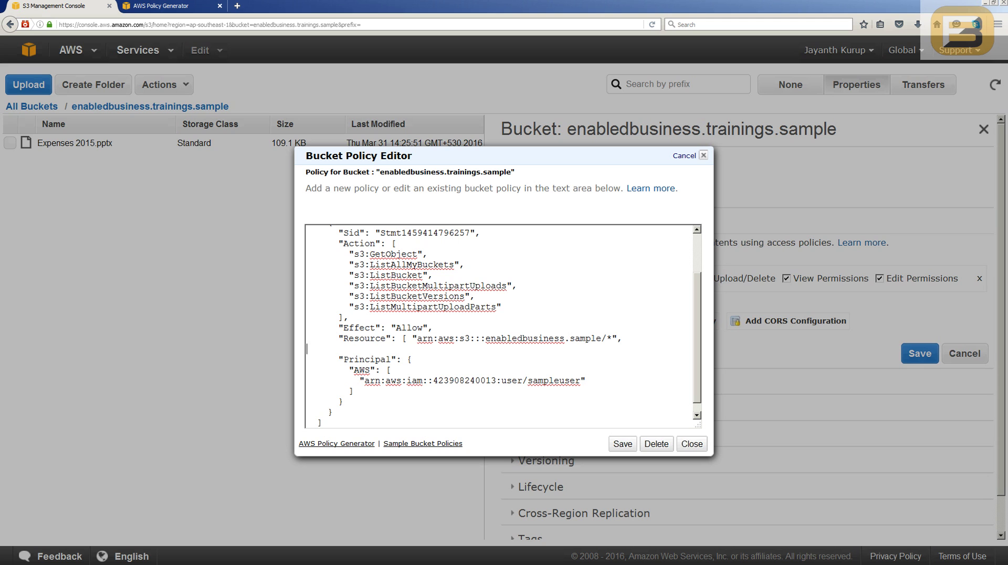
key(Up)
key(BackSpace)
text(])
Add "arn:aws:s3:::enabledbusiness.sample" as a second resource by duplicating the first ARN without its /* ending.
drag(412, 338, 617, 338)
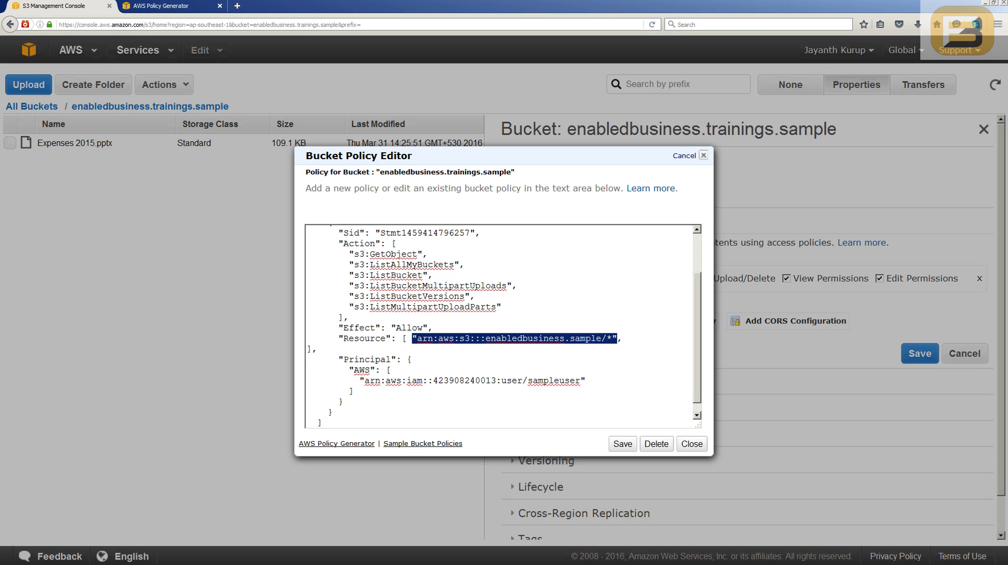
key(ctrl+c)
key(End)
key(Return)
key(ctrl+v)
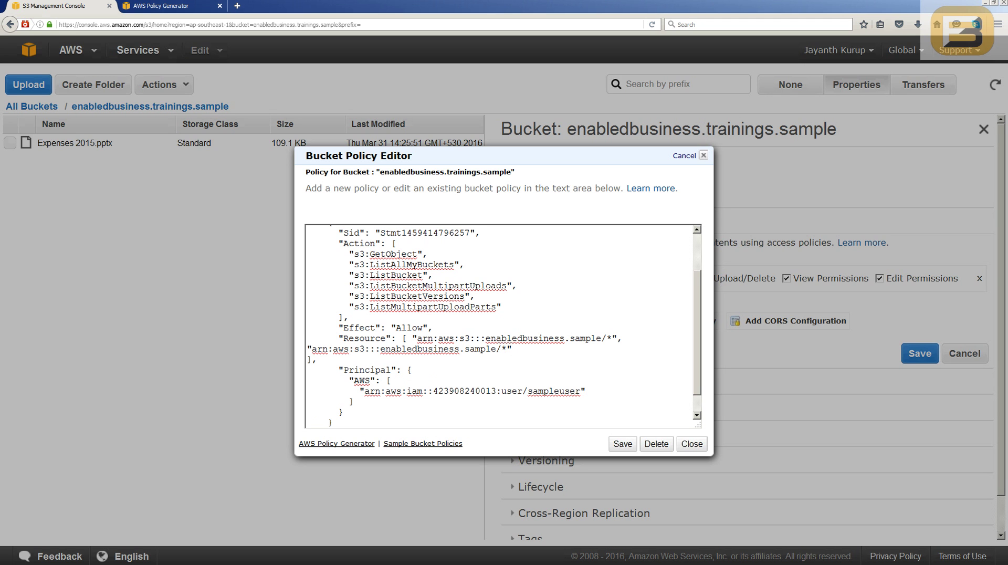
key(BackSpace)
key(BackSpace)
double_click(609, 338)
drag(601, 338, 622, 338)
Insert an opening square bracket directly before the user ARN in the policy's Principal section.
drag(359, 391, 365, 391)
click(360, 391)
text({)
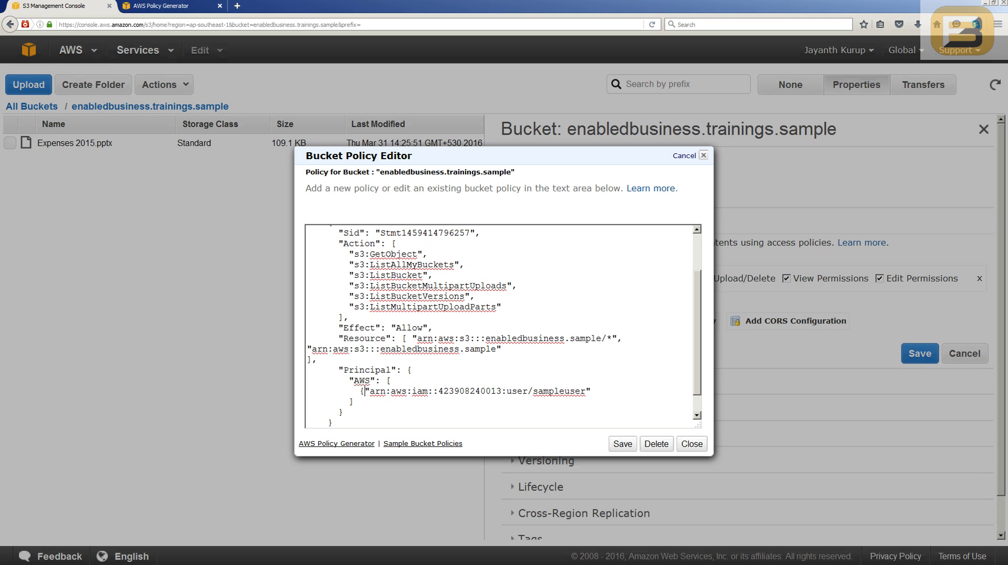
text(})
key(BackSpace)
key(Home)
key(Right)
key(Right)
key(Right)
key(Right)
key(Right)
key(Right)
key(Right)
key(Right)
key(Right)
key(Right)
key(Delete)
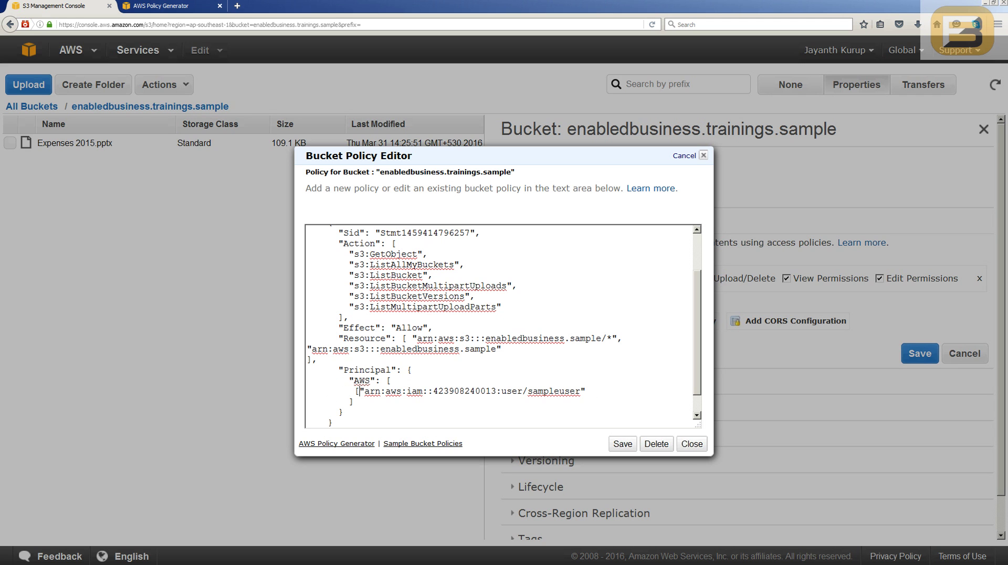
Append a comma after the user ARN in the Principal section.
key(End)
key(Left)
key(Right)
text(,)
key(Return)
key(BackSpace)
Replace the GetObject action with s3:Get* and the ListAllMyBuckets action with s3:List*.
scroll(502, 325, up, 2)
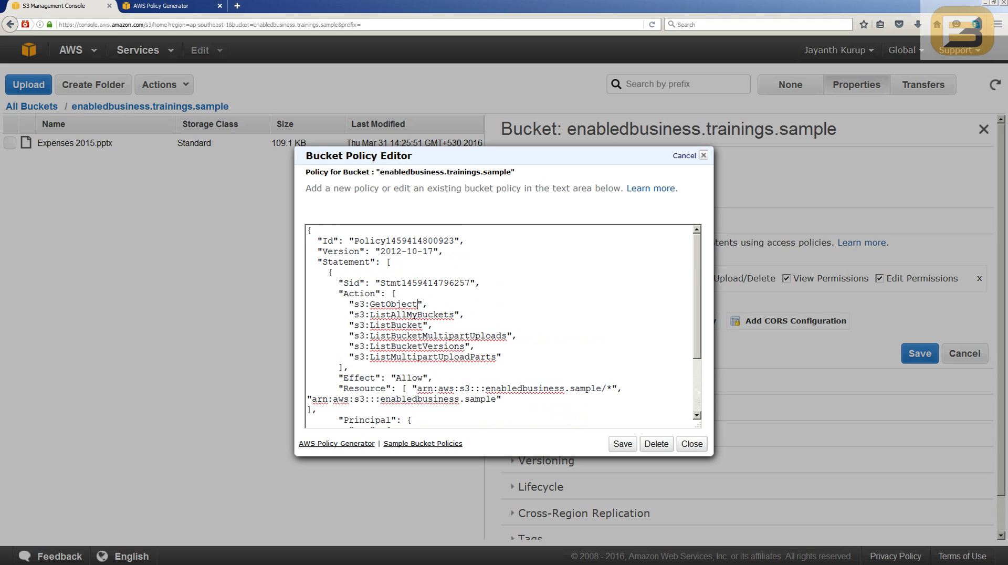
drag(386, 304, 418, 304)
text(*)
key(Down)
key(ctrl+shift+Right)
text(*)
double_click(375, 304)
double_click(379, 314)
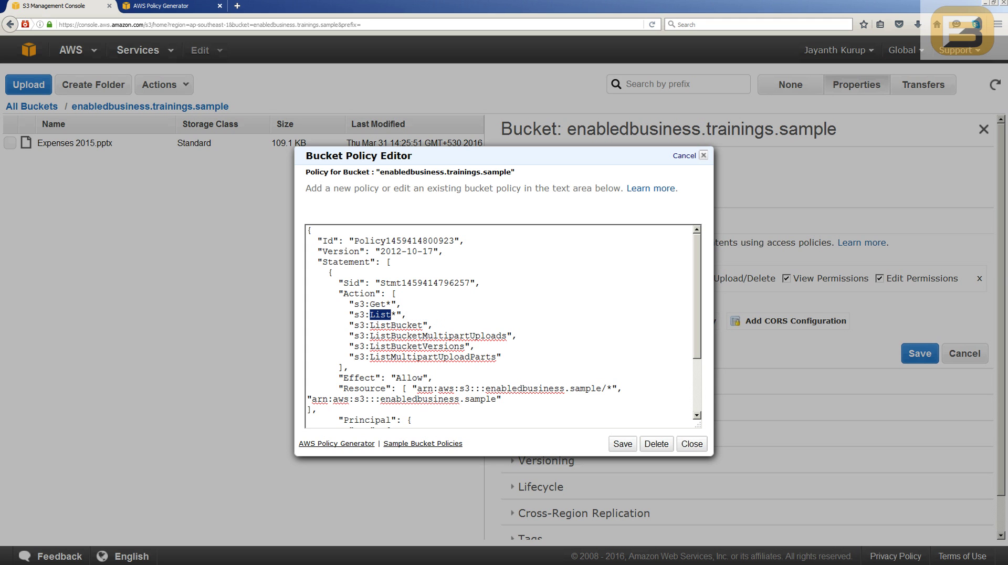
double_click(378, 303)
key(BackSpace)
text(Get)
Try to save the bucket policy, removing the comma after the principal's user ARN between attempts.
click(433, 324)
scroll(501, 320, down, 3)
click(622, 444)
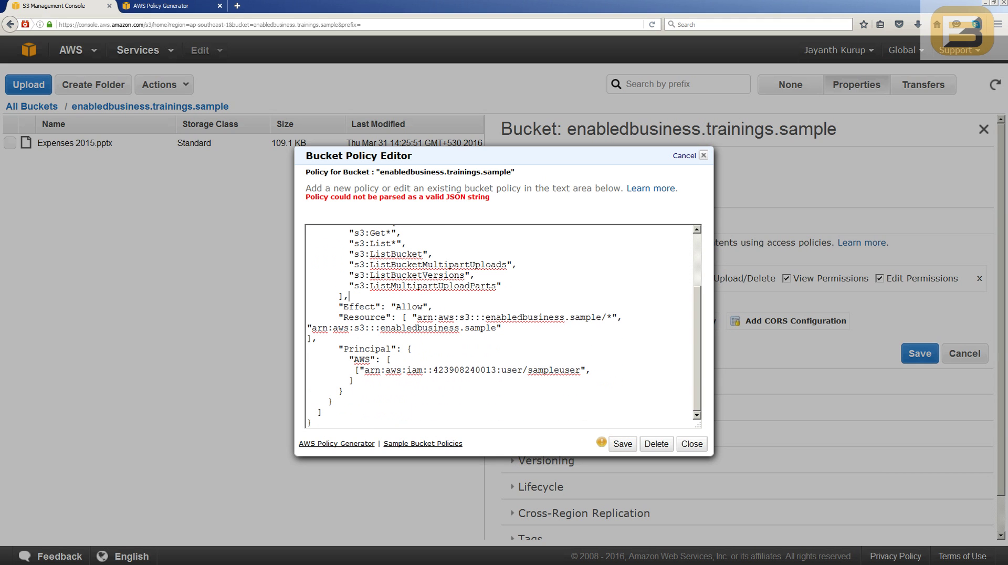
key(BackSpace)
click(623, 444)
click(622, 444)
Delete the square brackets before and below the principal's user ARN and the second resource ARN "arn:aws:s3:::enabledbusiness.sample" with its preceding comma.
drag(618, 317, 501, 328)
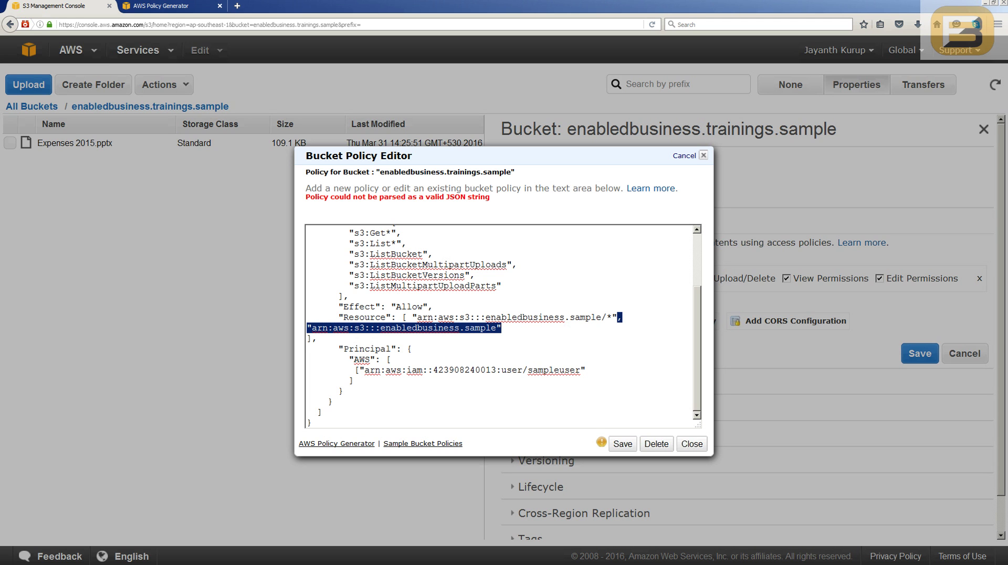
click(360, 369)
key(BackSpace)
click(354, 380)
key(BackSpace)
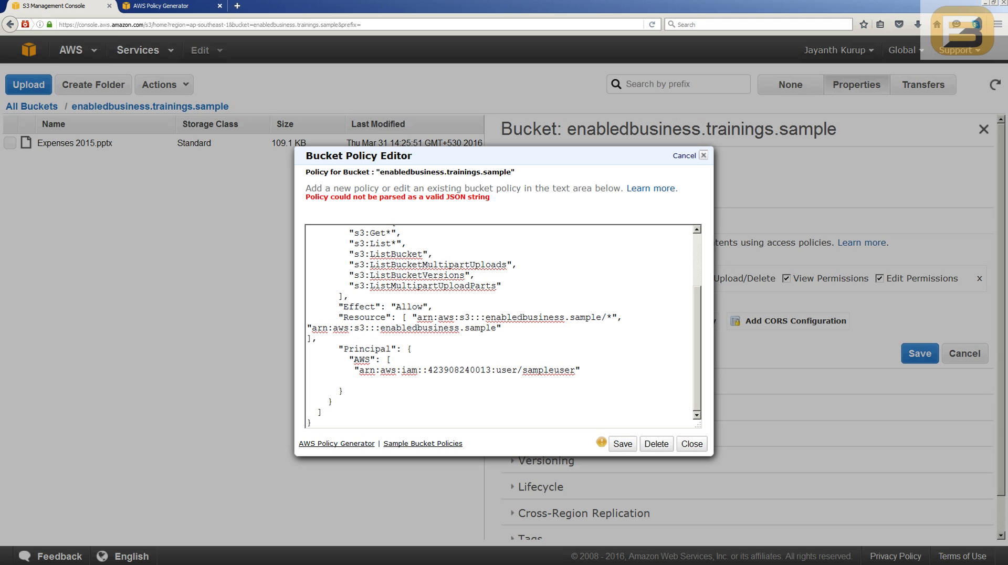
click(617, 317)
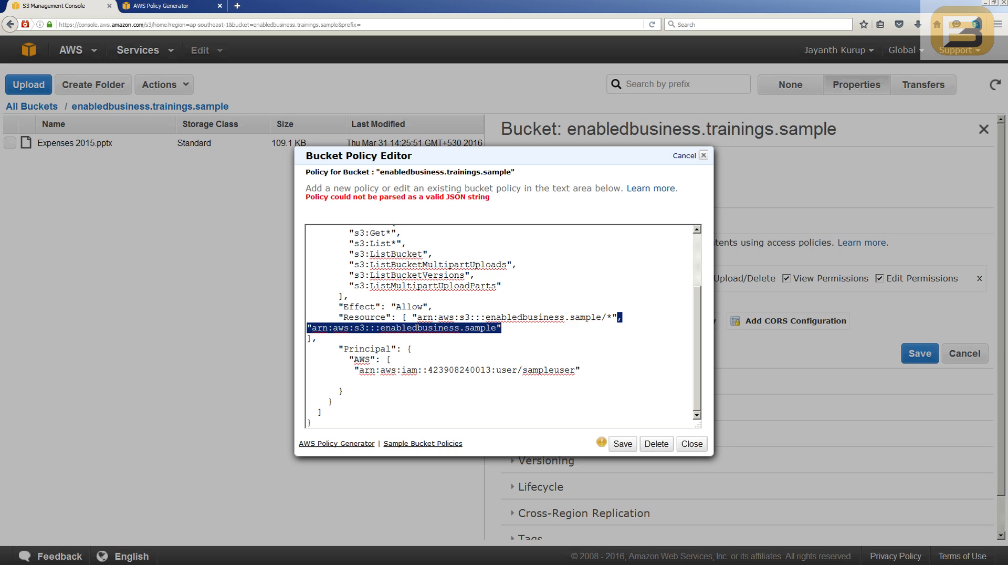
key(BackSpace)
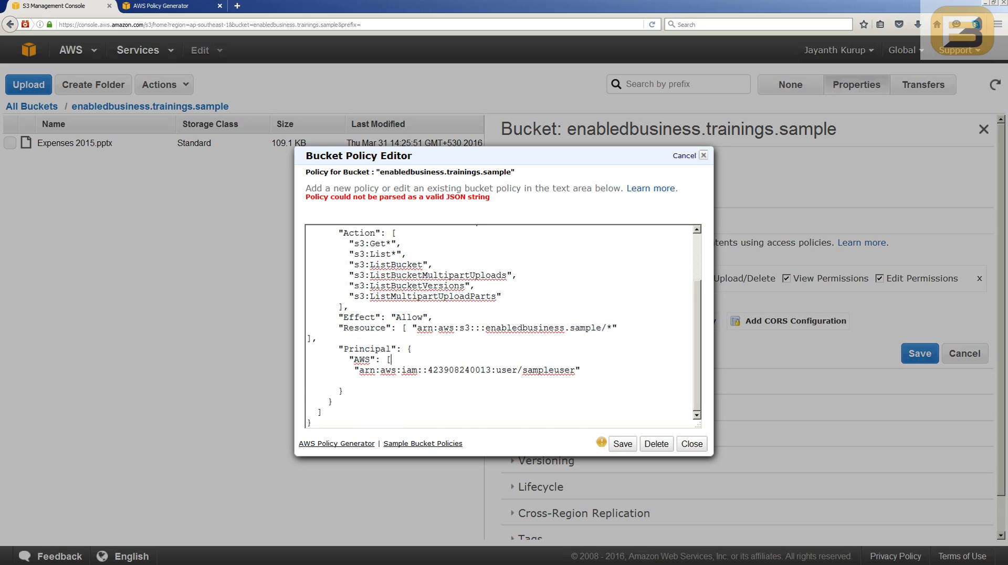
Remove the opening square bracket after "AWS" in the Principal section and try to save the bucket policy.
scroll(498, 325, up, 2)
scroll(499, 326, down, 2)
double_click(388, 359)
key(Delete)
click(623, 444)
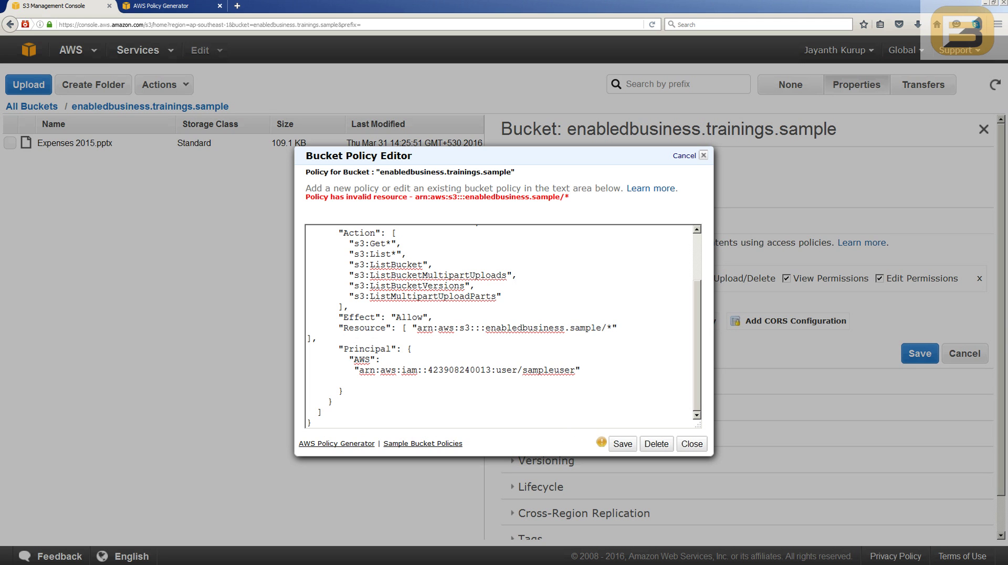
Change the resource ARN to "arn:aws:s3:::enabledbusiness.trainings.sample/*" and try to save the bucket policy.
click(611, 327)
text(trainings.)
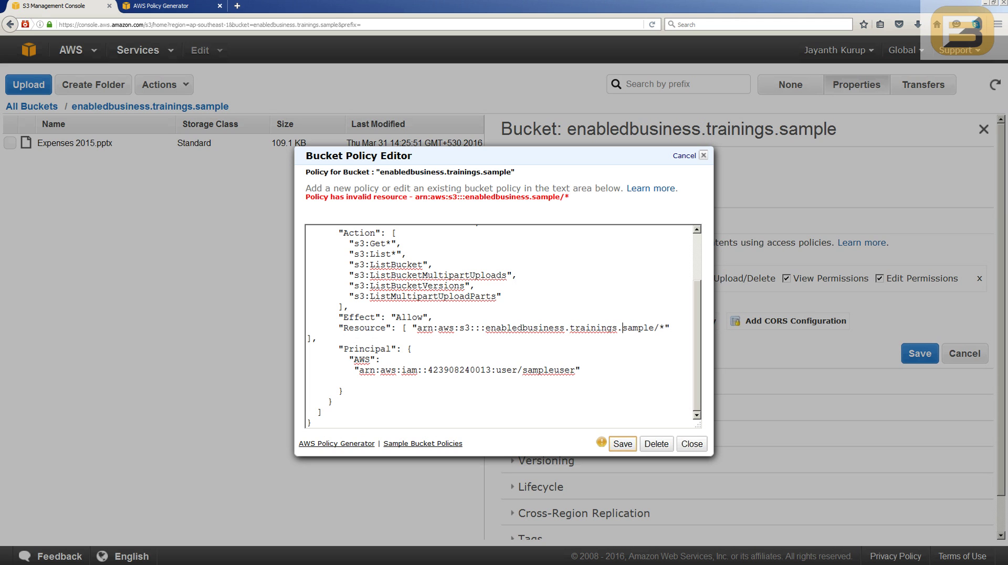
click(622, 444)
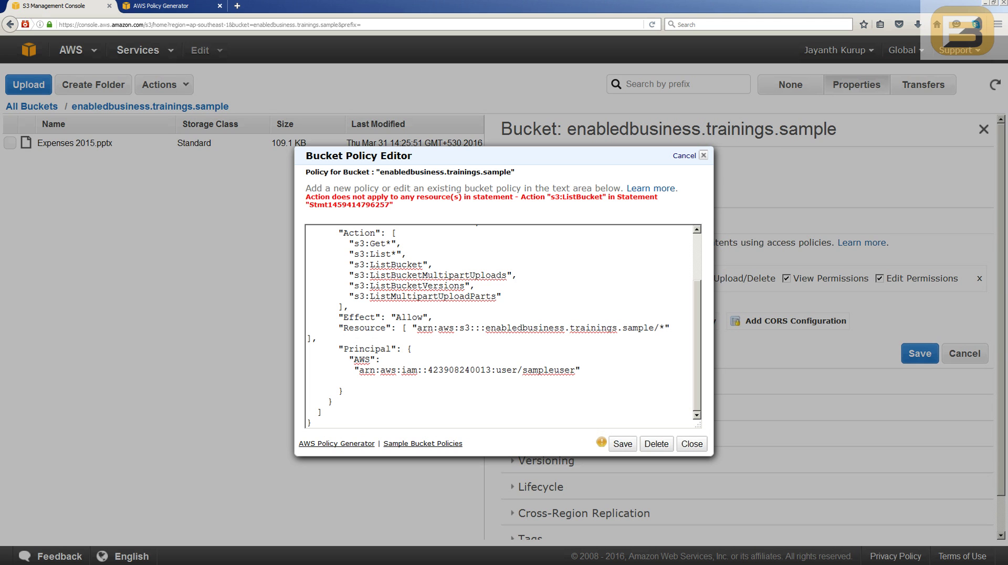
Remove the trailing "/*" from the resource ARN and try to save the bucket policy.
scroll(501, 325, up, 1)
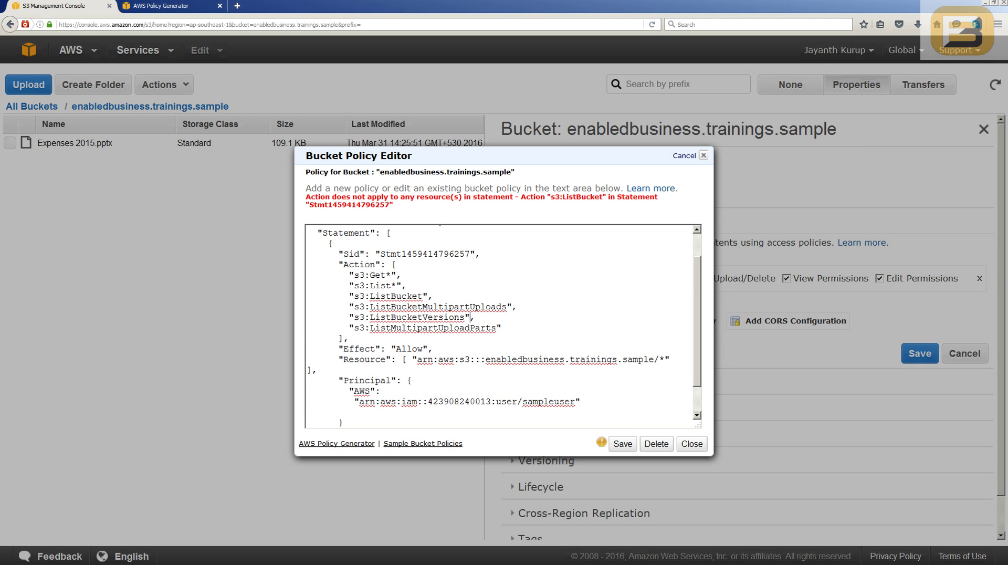
click(664, 359)
key(BackSpace)
key(BackSpace)
click(623, 444)
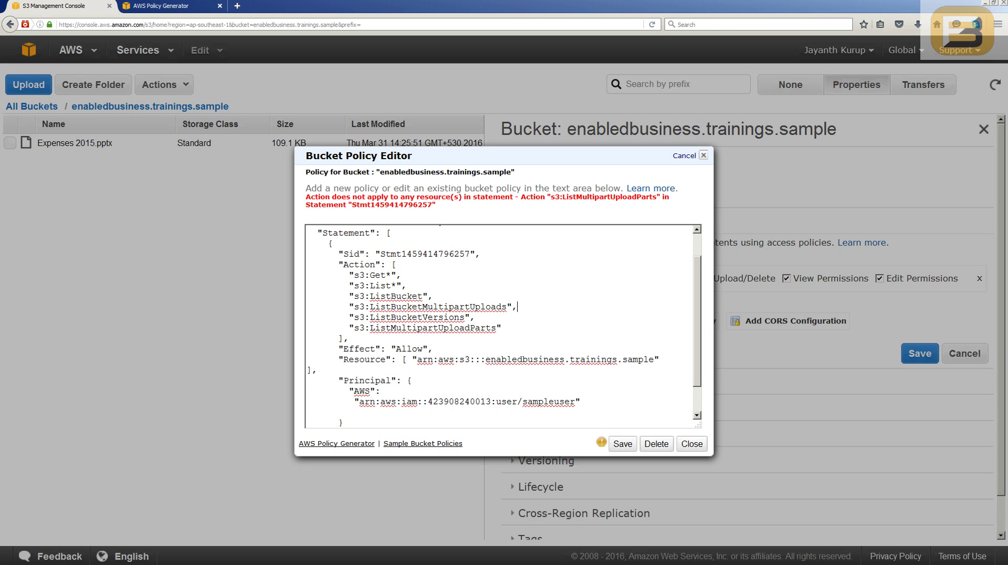
Delete the s3:ListBucketMultipartUploads action line and try to save the bucket policy.
drag(518, 307, 348, 306)
key(Delete)
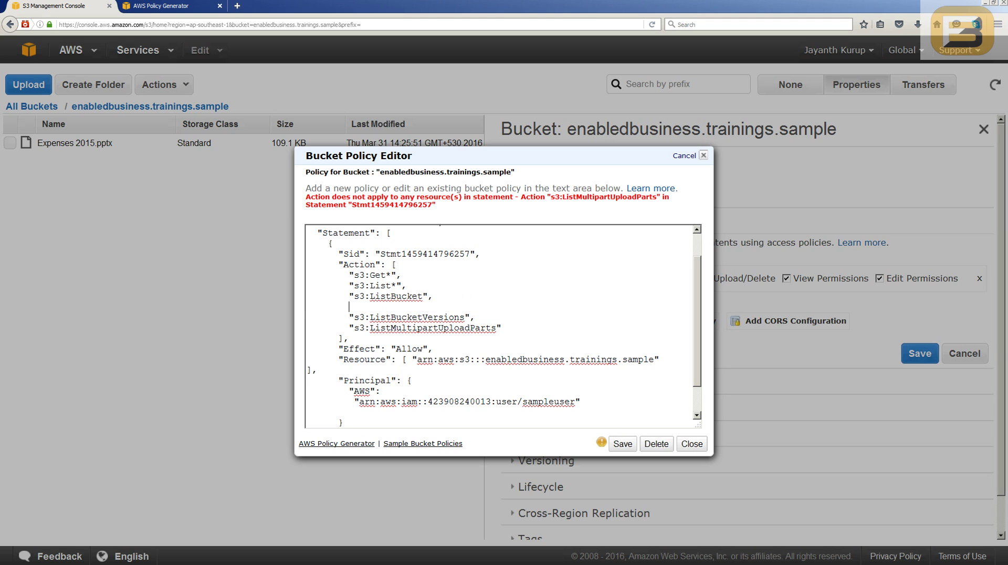
key(shift+Home)
key(BackSpace)
key(BackSpace)
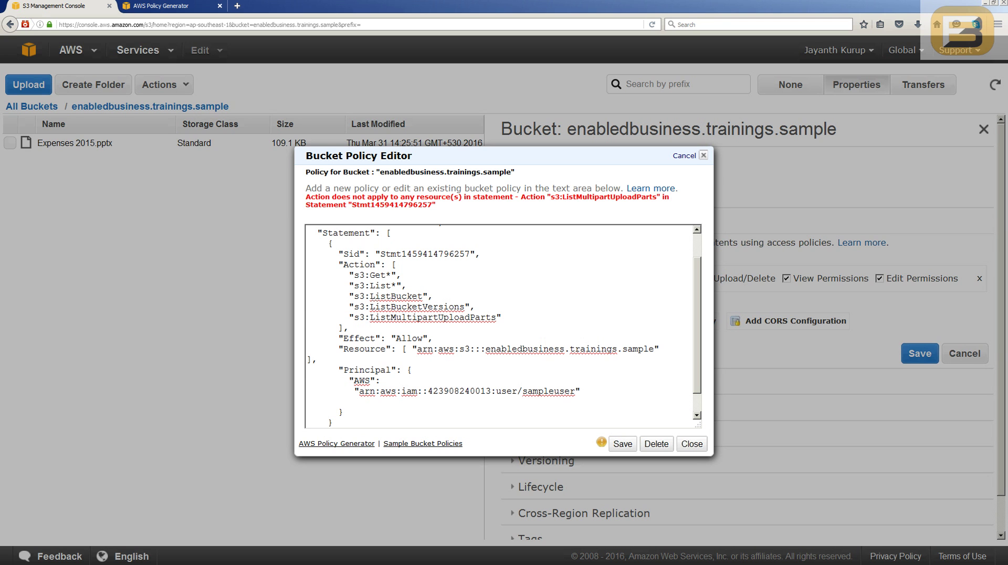
click(622, 444)
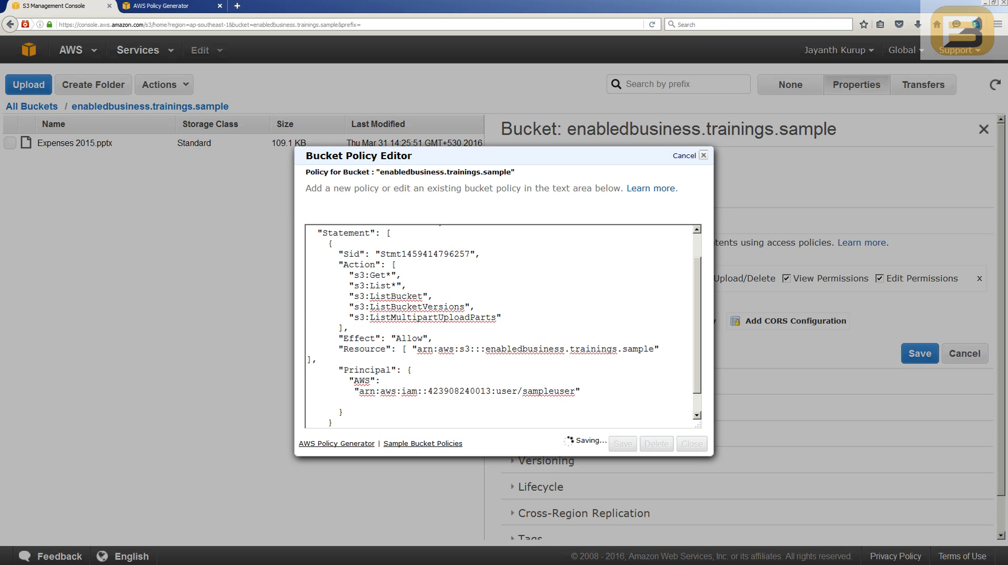
Delete the s3:ListMultipartUploadParts action together with the comma before it, and save the bucket policy.
drag(501, 317, 307, 317)
key(BackSpace)
key(BackSpace)
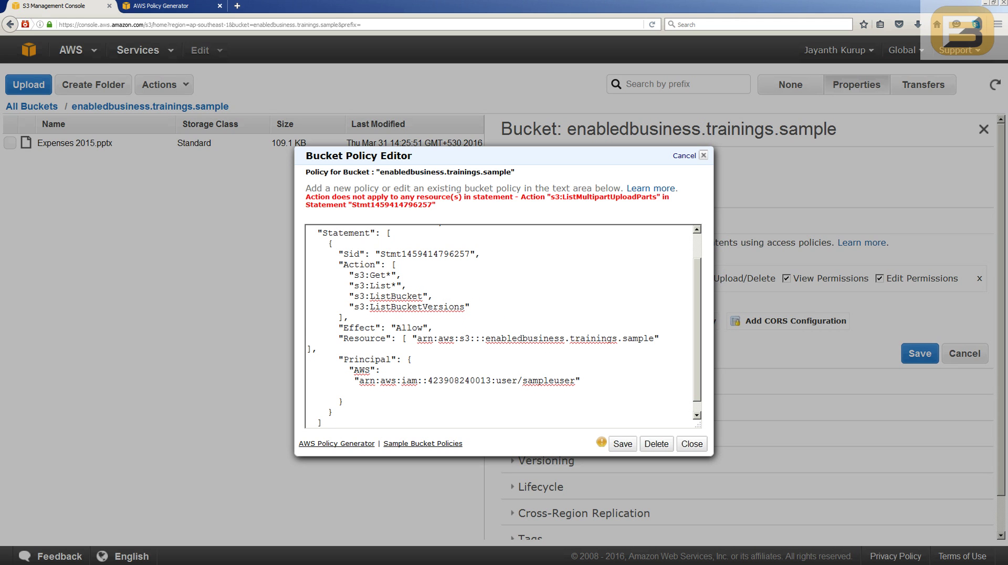
click(622, 443)
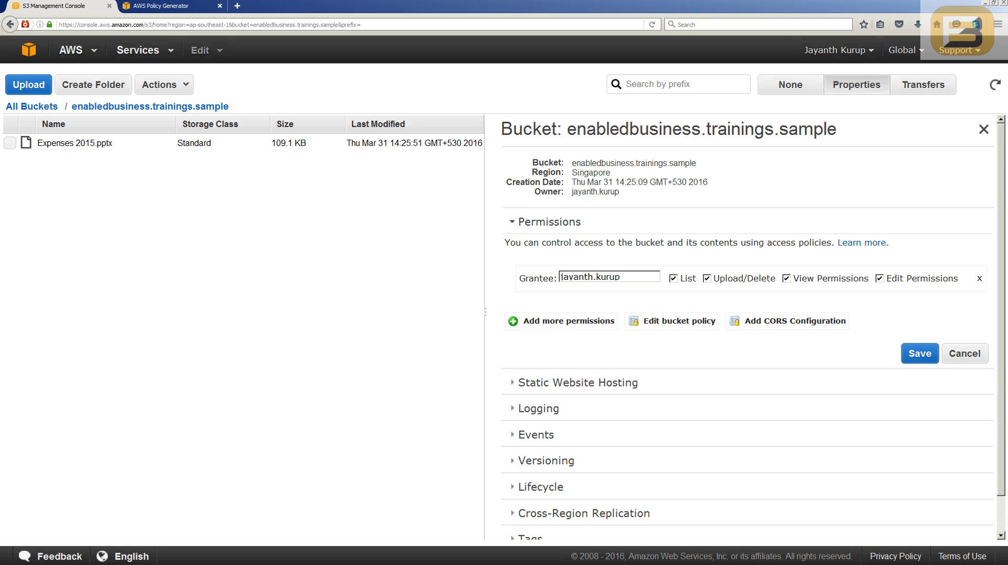
Switch to the Command Prompt and run "aws configure", leaving all four prompts blank.
key(alt+Tab)
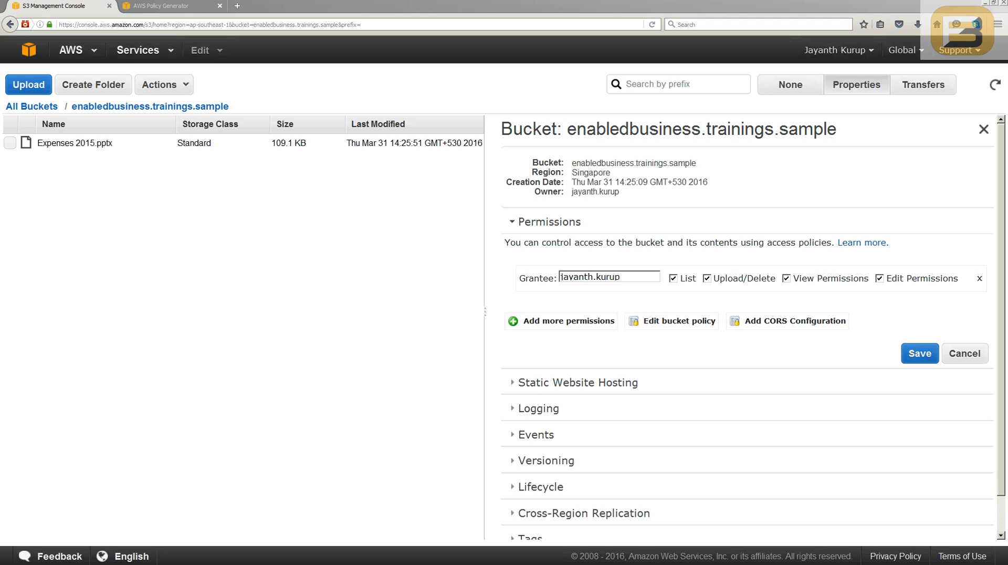
text(aws)
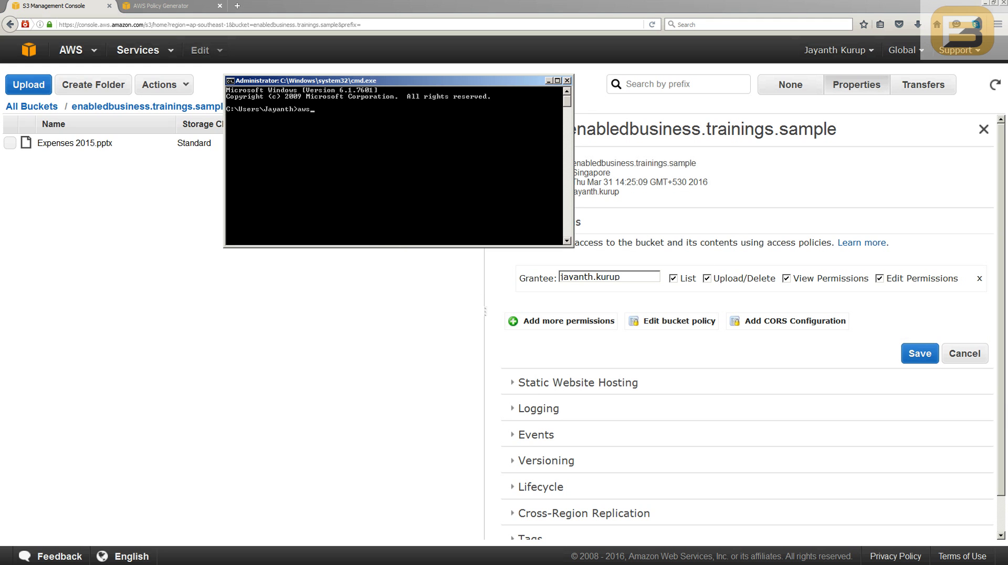
text( configure)
key(Return)
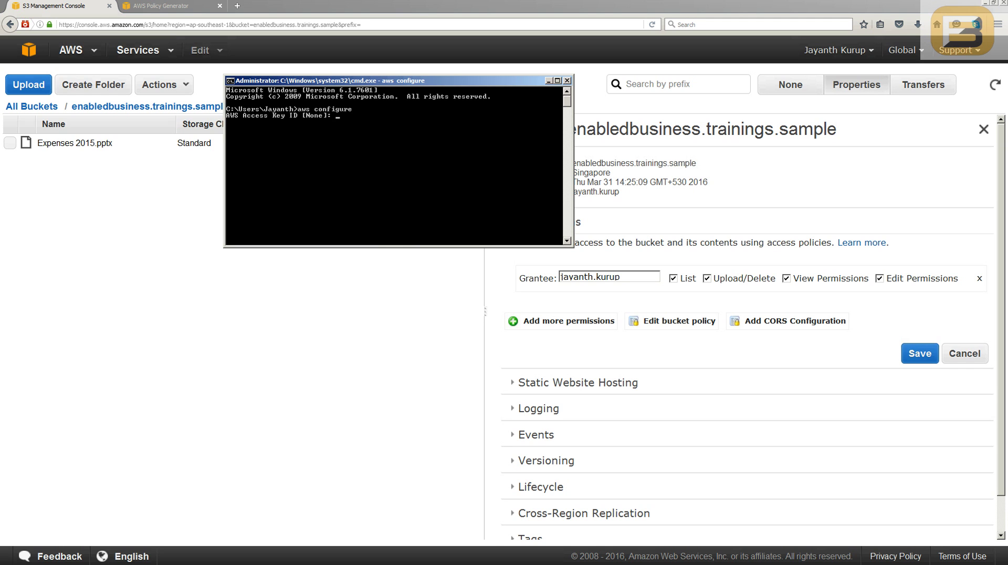
key(Return)
key(Return)
key(Return)
key(Return)
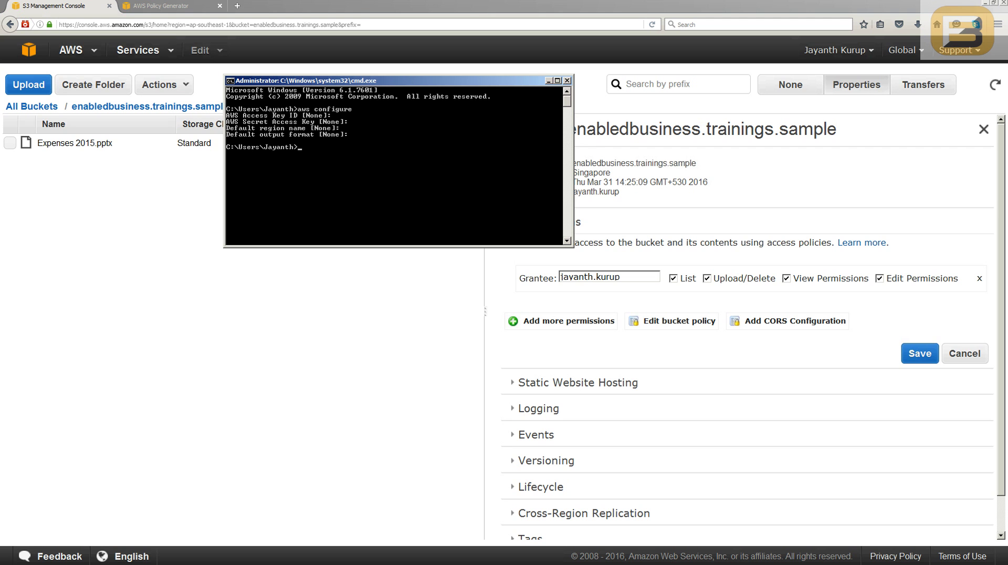
Search the web for "amazon cli download" in a new browser tab and look through the AWS Command Line Interface page.
click(237, 5)
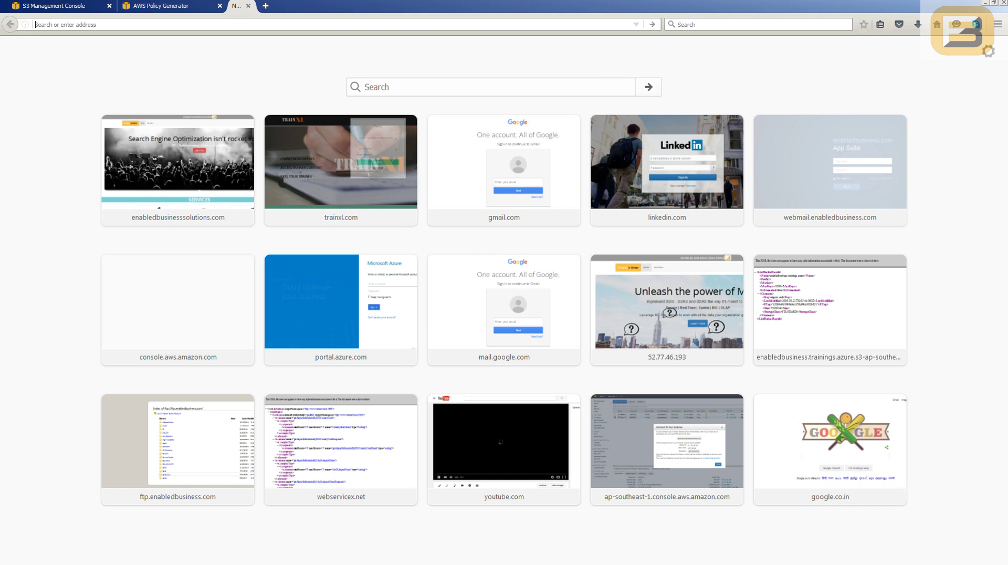
text(amazon cli)
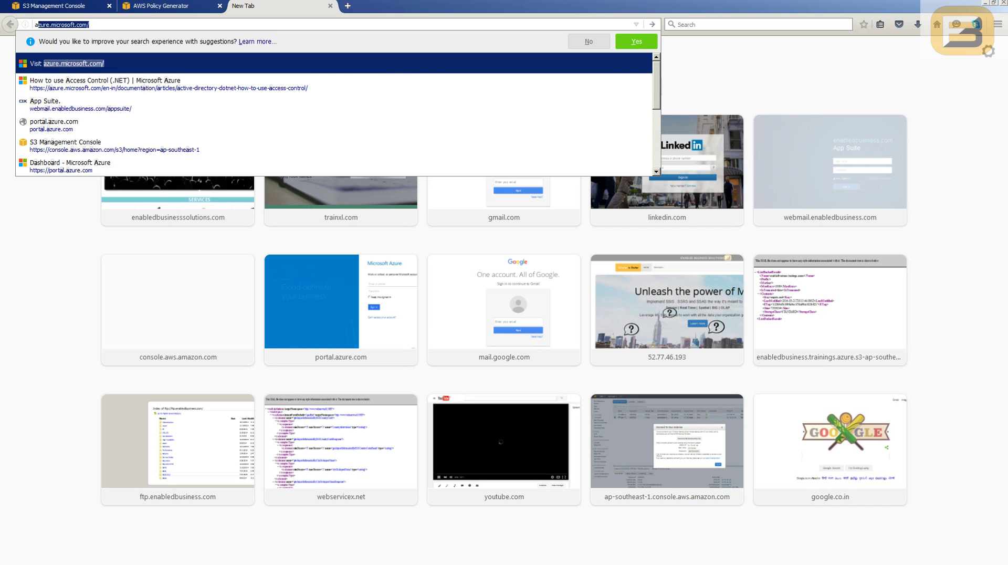
text( download)
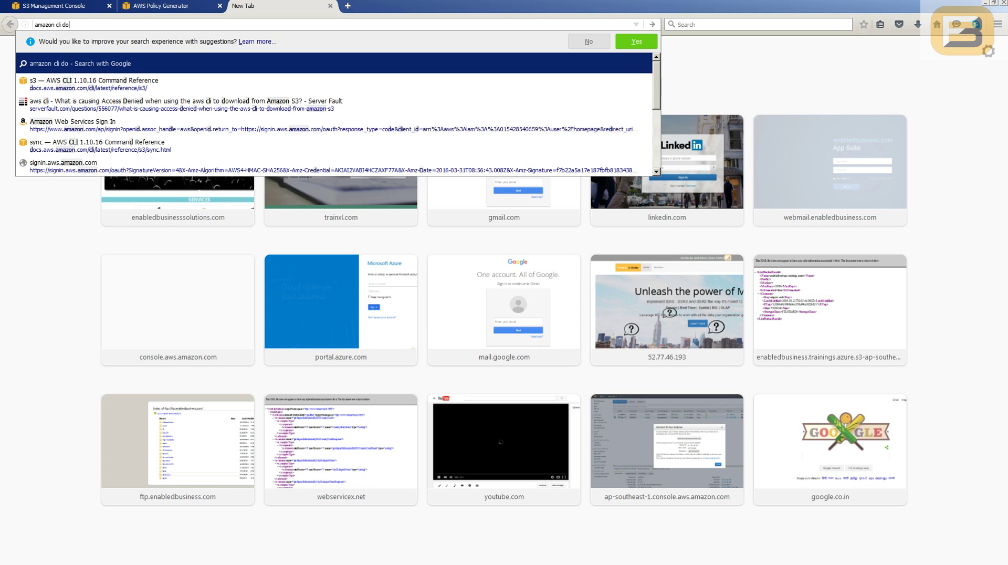
key(Return)
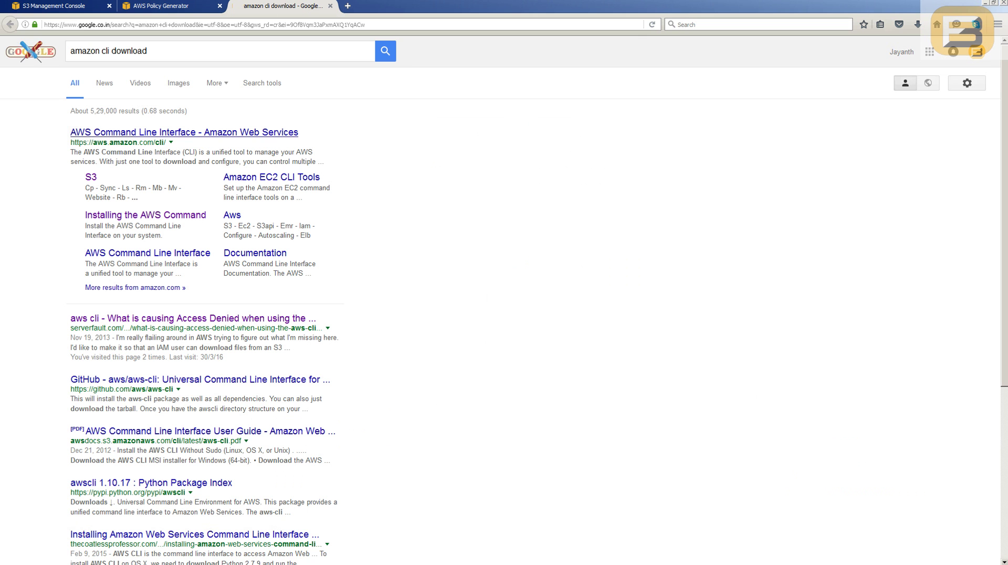
click(145, 215)
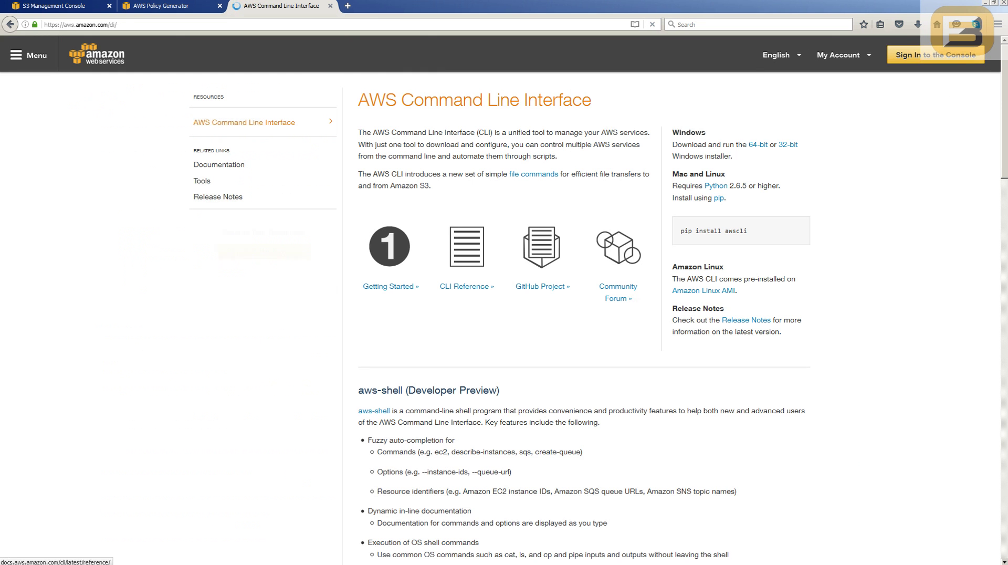
scroll(582, 315, down, 3)
scroll(583, 315, down, 3)
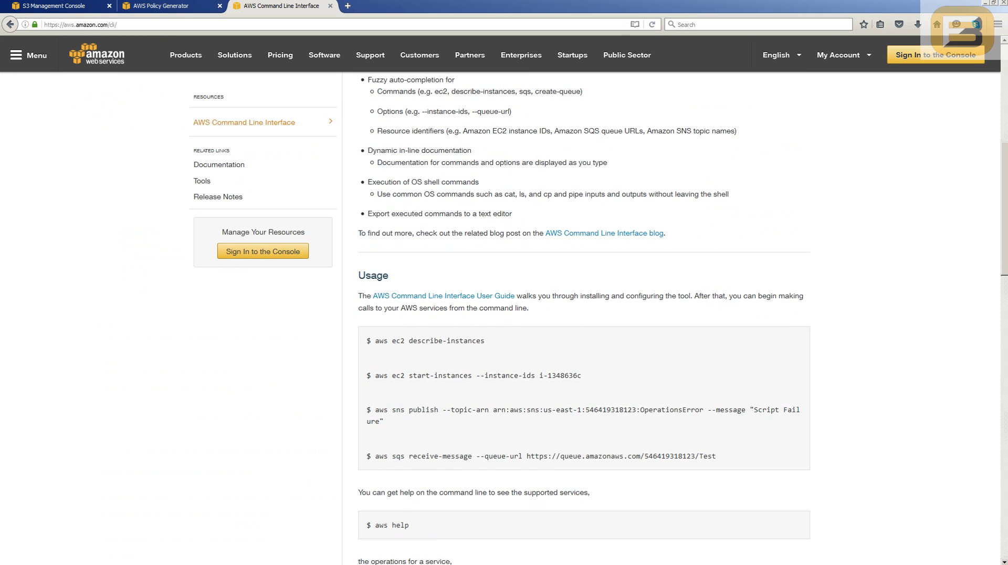
scroll(583, 315, up, 6)
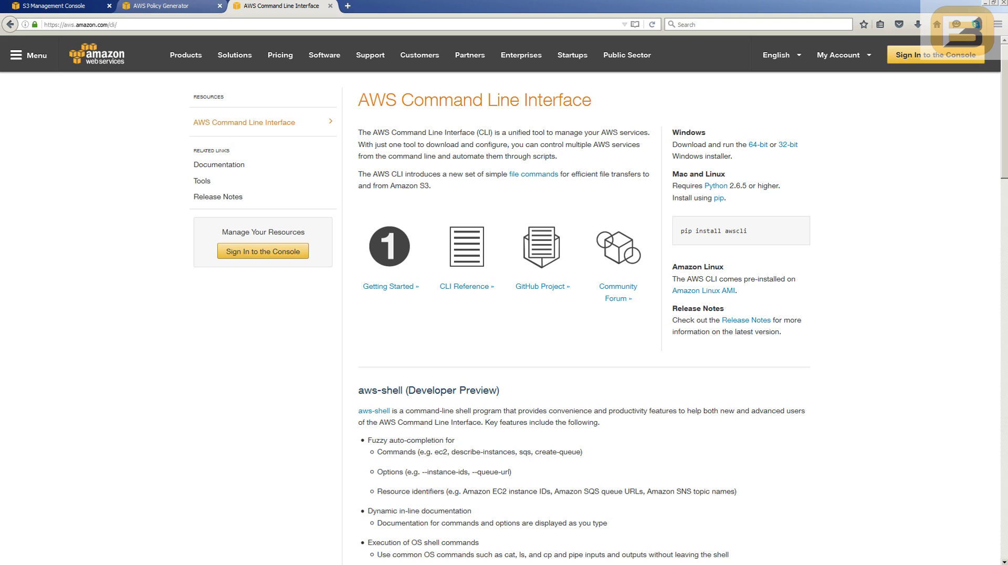
Switch to the Command Prompt and run "aws configure".
key(alt+Tab)
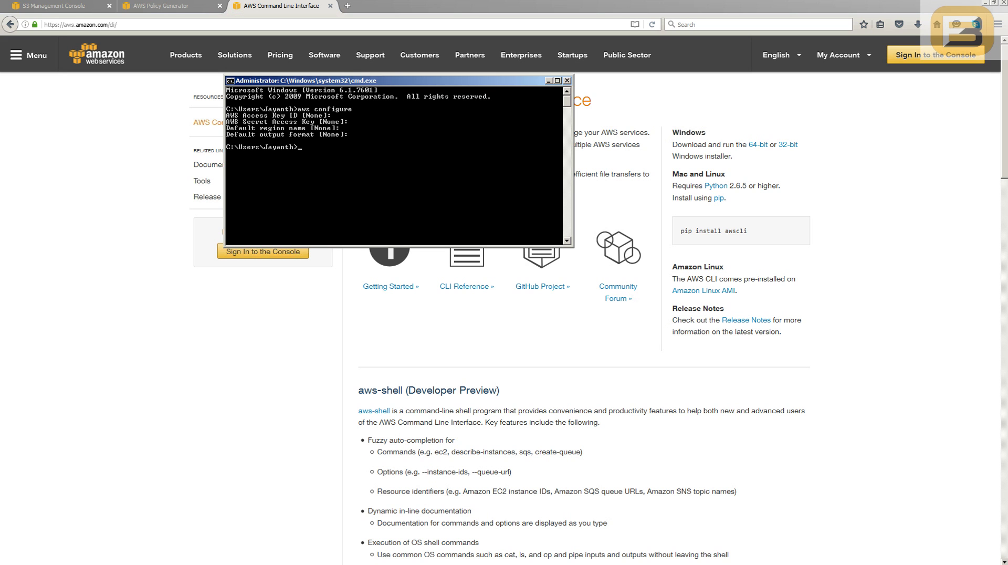
text(aws configure)
key(Return)
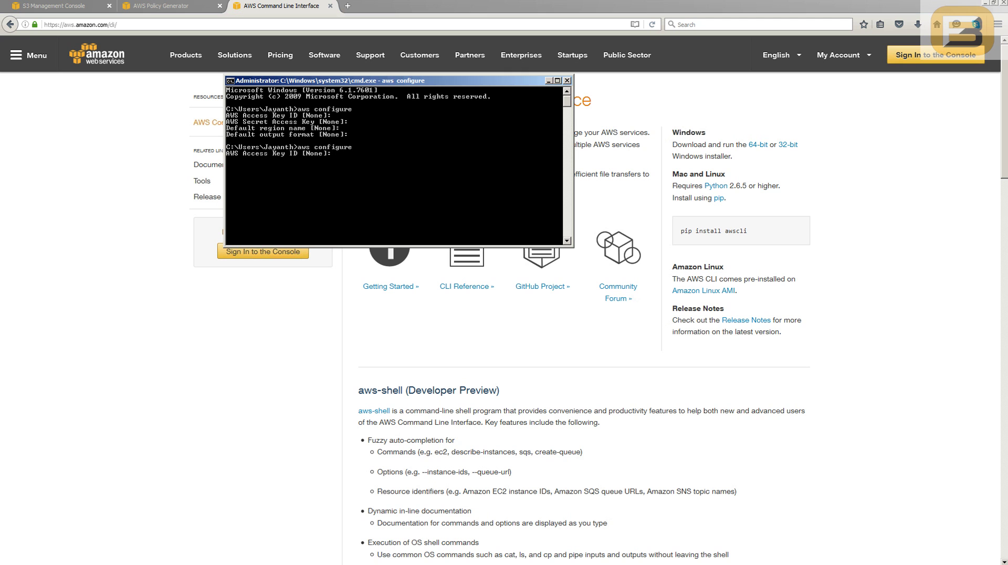
Open the downloaded credentials(6).csv in Excel, fit the key columns to their contents and copy the access key ID.
click(917, 25)
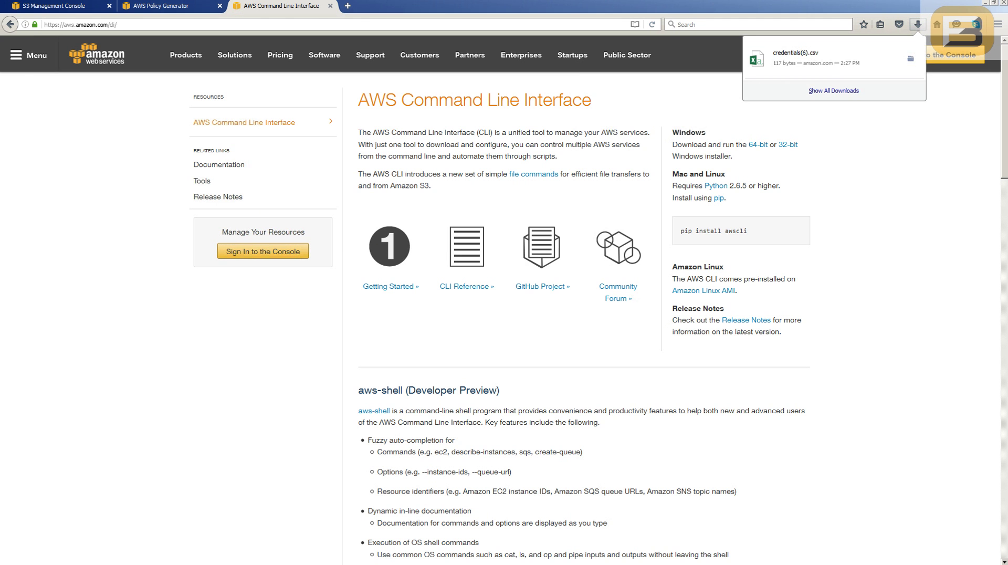
click(833, 57)
click(63, 123)
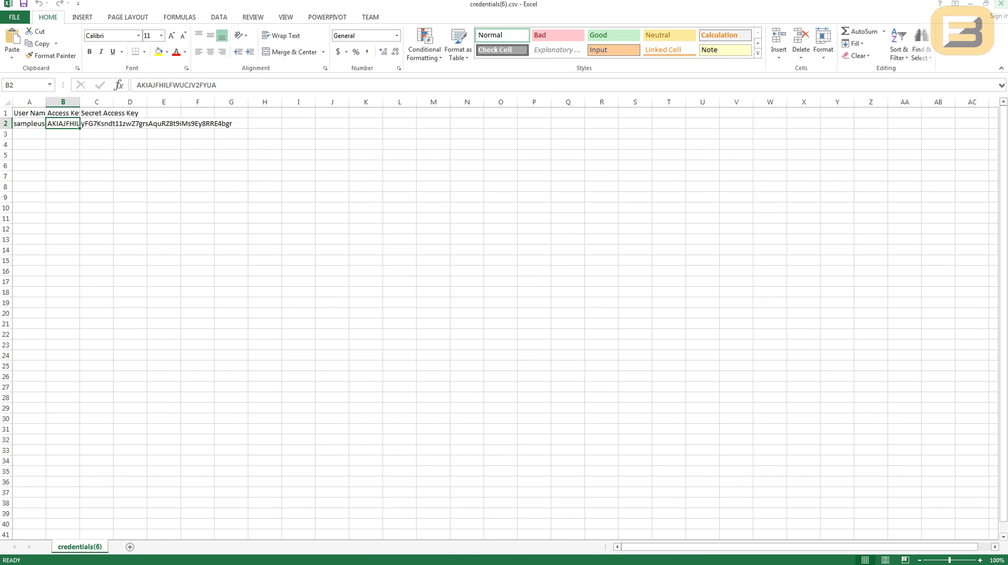
double_click(80, 102)
double_click(165, 102)
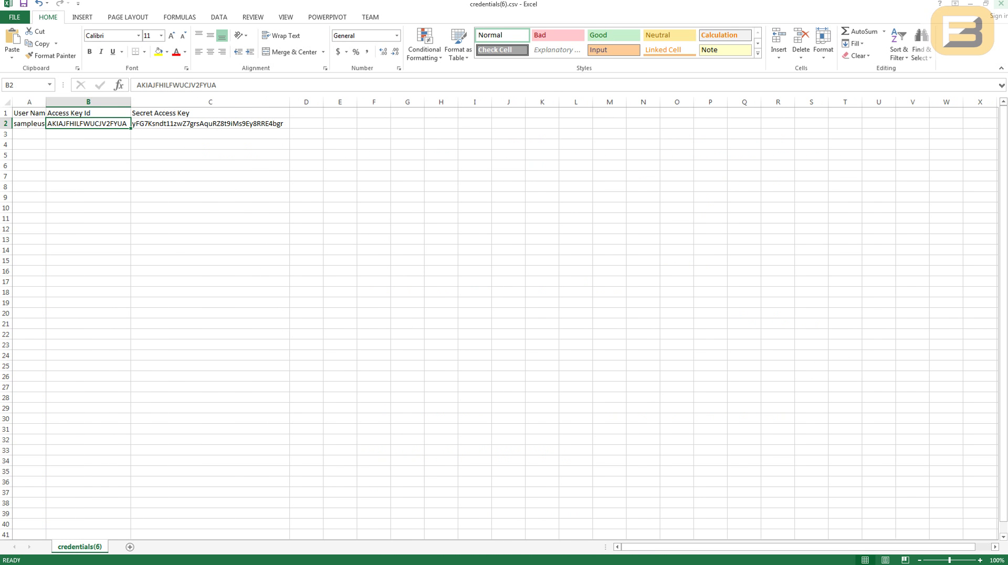
click(88, 144)
click(89, 123)
double_click(176, 84)
key(ctrl+c)
click(1000, 4)
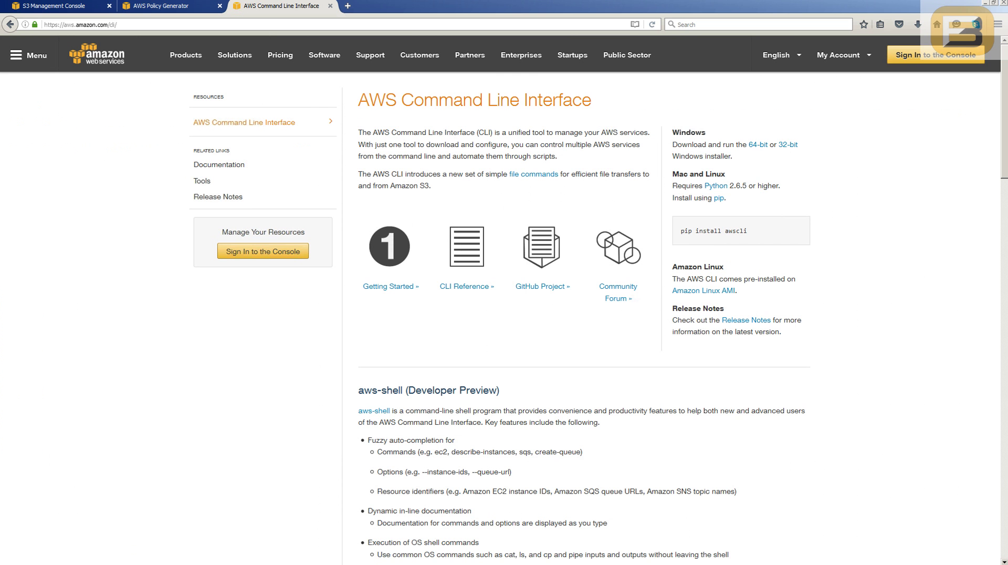
Paste the access key ID at the AWS Access Key ID prompt in the Command Prompt.
key(alt+Tab)
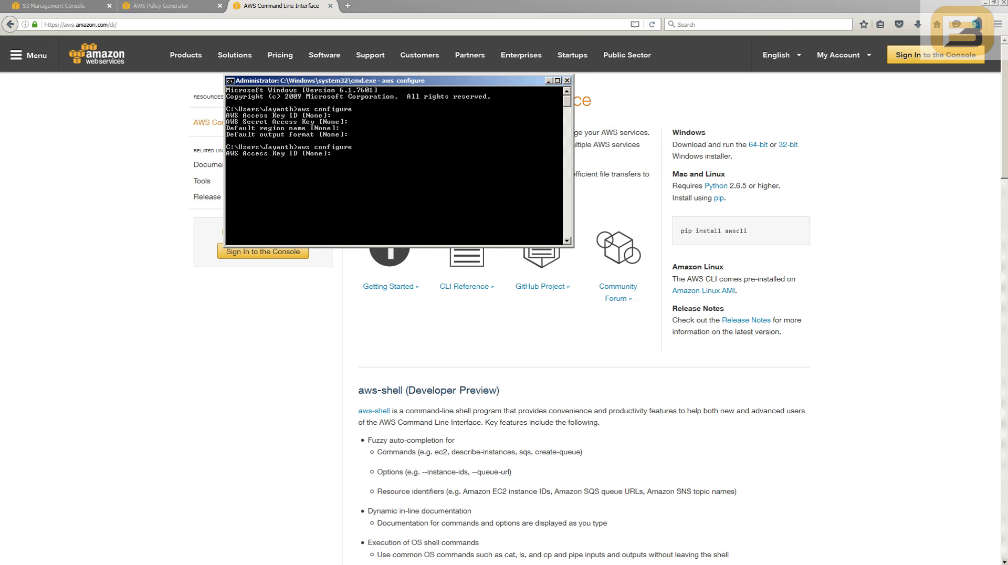
right_click(347, 152)
click(367, 175)
key(Return)
Copy the secret access key from the credentials file in Excel and enter it at the AWS Secret Access Key prompt.
key(alt+Tab)
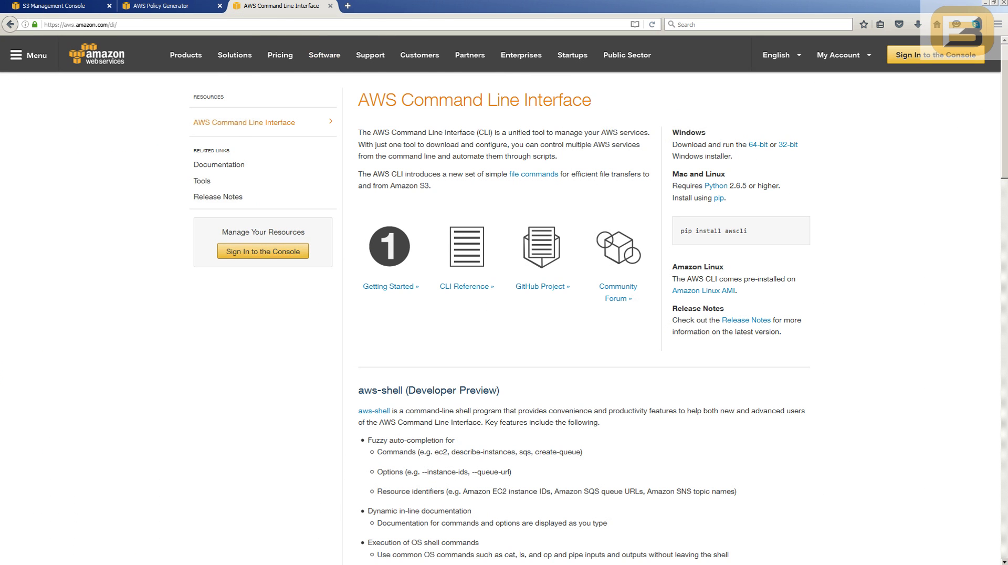
key(alt+Tab)
click(209, 123)
drag(292, 85, 116, 85)
key(ctrl+c)
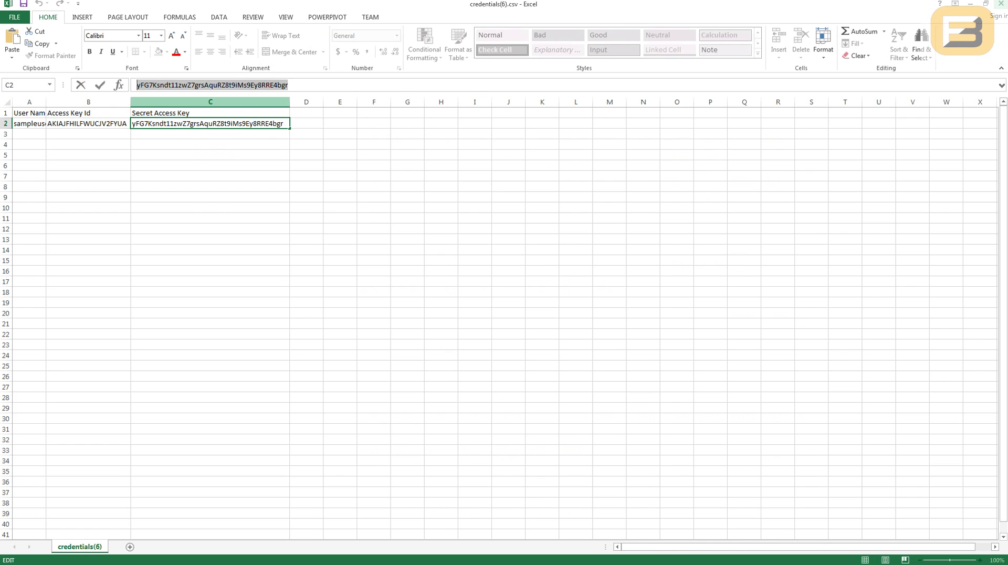
key(alt+Tab)
key(alt+Tab)
right_click(362, 169)
click(378, 191)
key(Return)
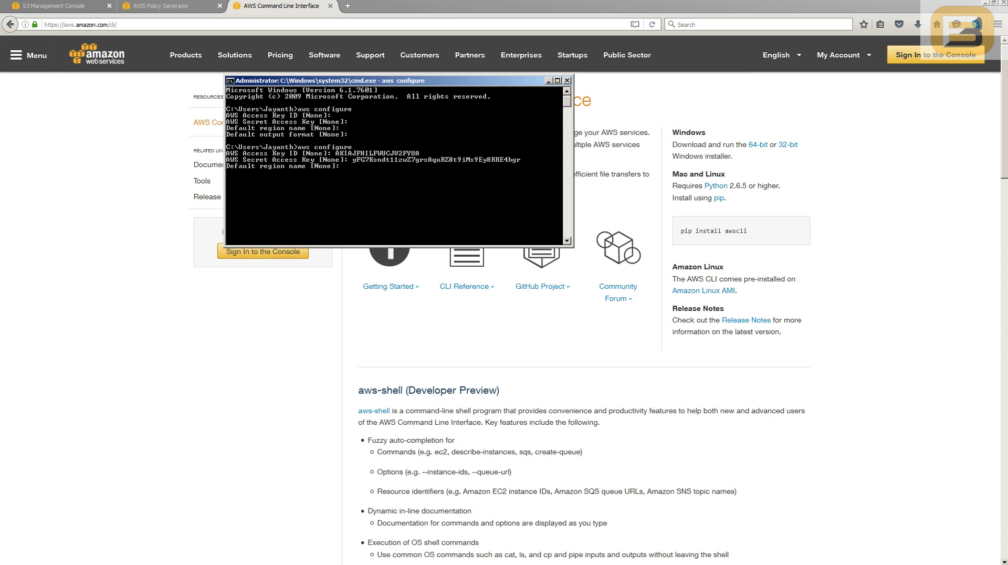
Set the default region name to ap-southeast-1 and the default output format to text.
text(ap-southeast-1)
key(Return)
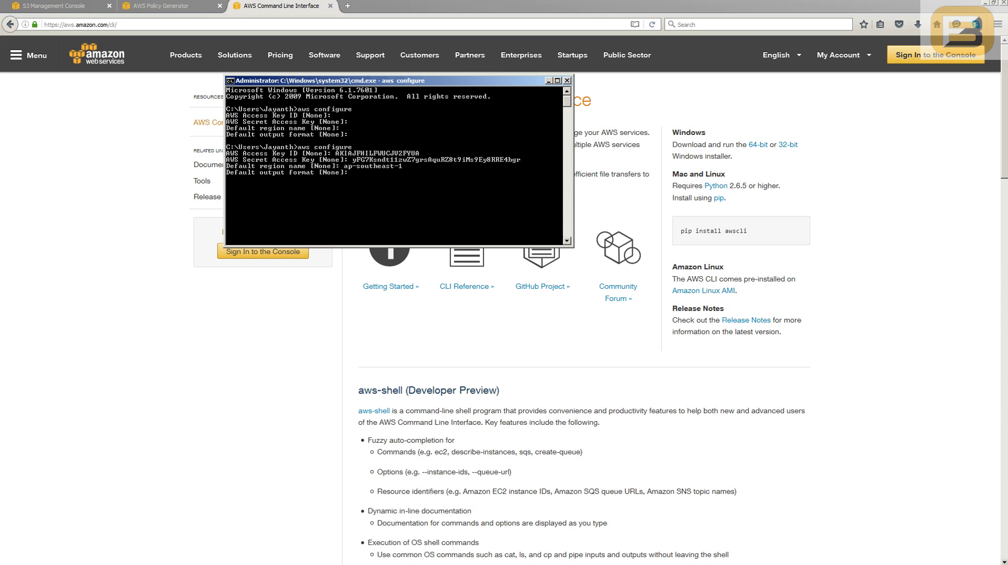
text(text)
key(Return)
text(aws s3)
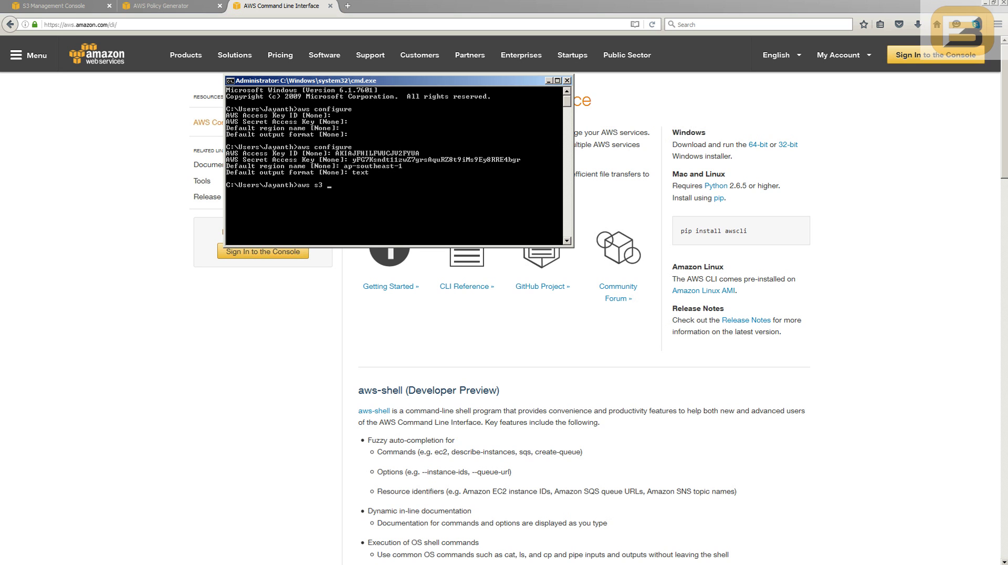
key(BackSpace)
key(BackSpace)
key(BackSpace)
key(BackSpace)
key(BackSpace)
key(BackSpace)
Go up to the root of drive C in the Command Prompt and change into the sample folder.
key(alt+Tab)
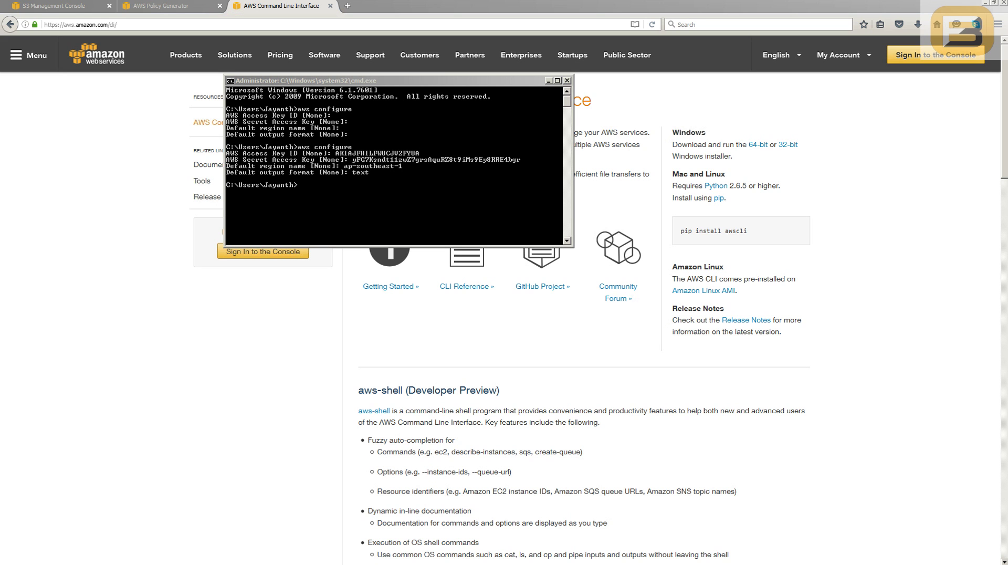
key(alt+Tab)
text(cd..)
key(Return)
text(c..)
key(Return)
text(cd..)
key(Return)
text(cd sample)
key(Return)
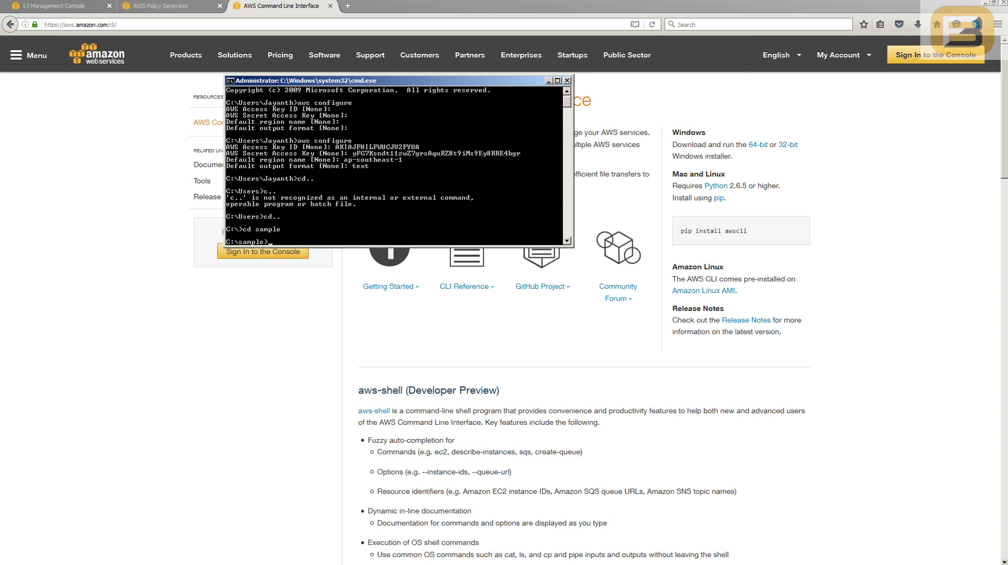
key(alt+Tab)
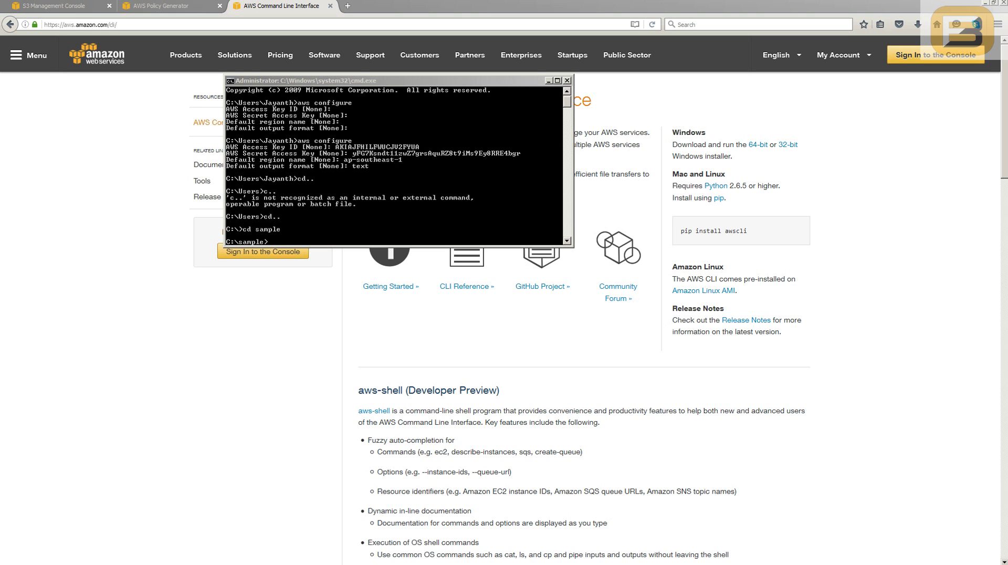
Sync the S3 bucket enabledbusiness.trainings.sample into the current local folder with aws s3 sync in the Command Prompt.
key(alt+Tab)
click(384, 275)
key(alt+Tab)
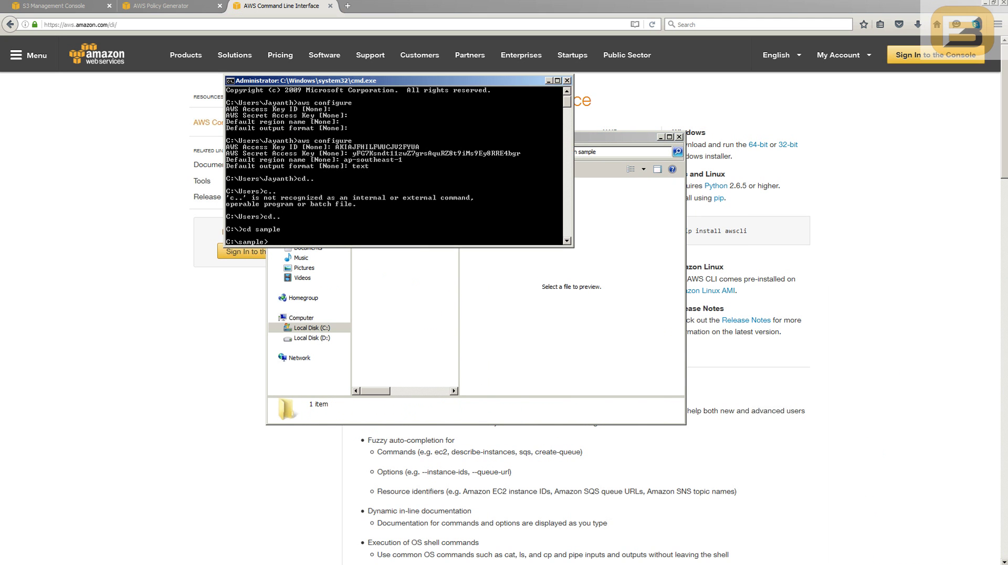
text(aws s3 sync)
text(s3://enabledbusiness.trainings.sample)
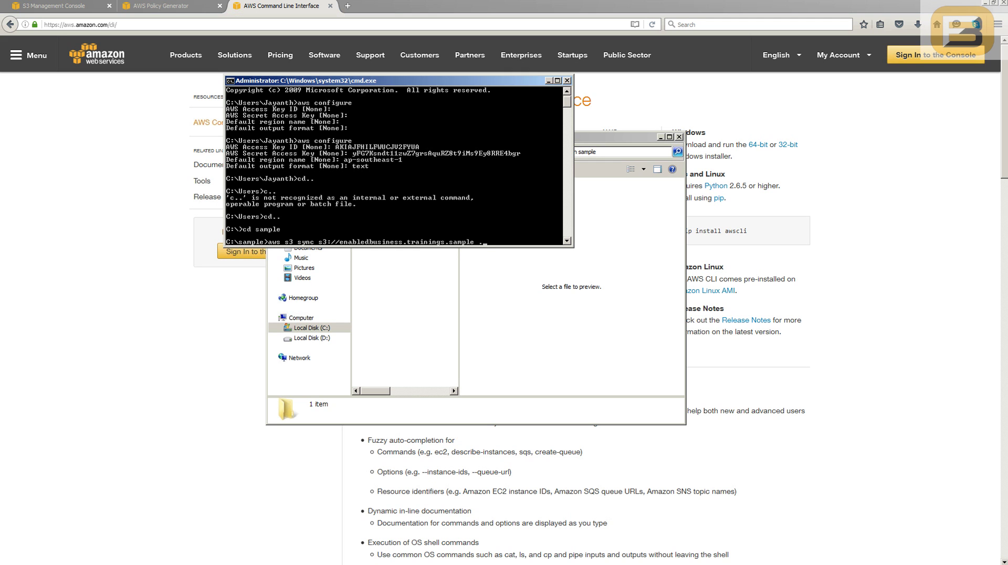
text( .)
scroll(399, 166, down, 1)
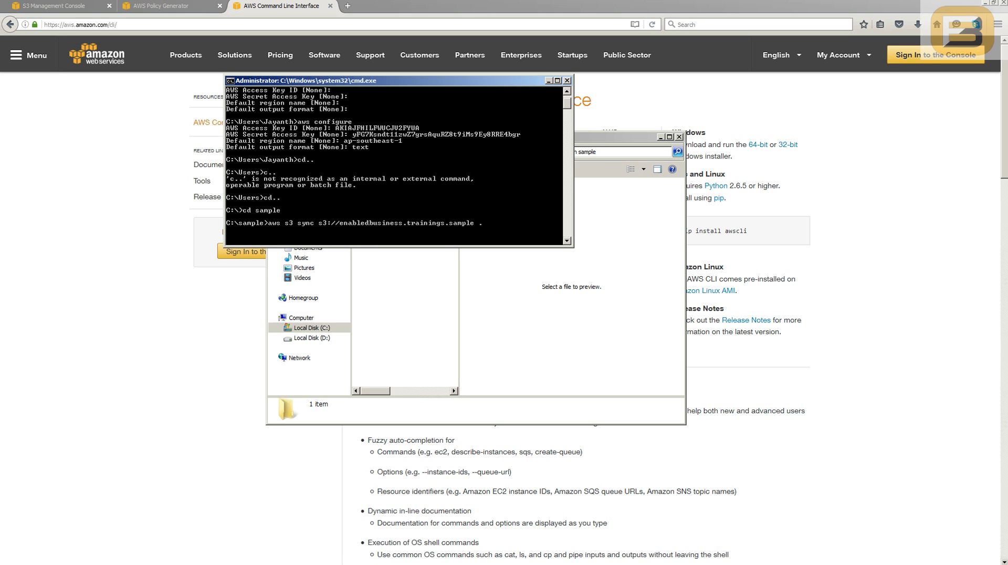
key(Return)
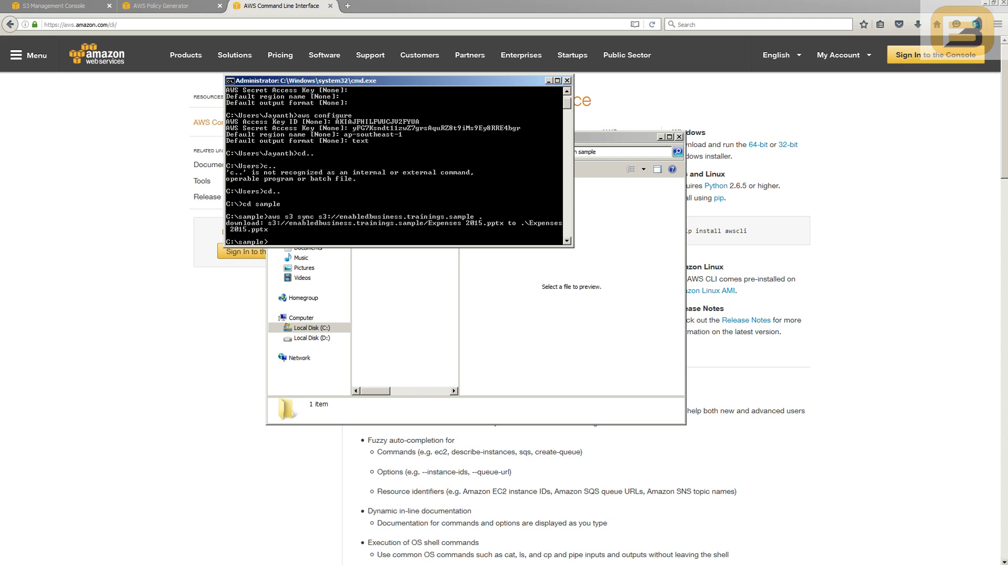
scroll(398, 166, down, 1)
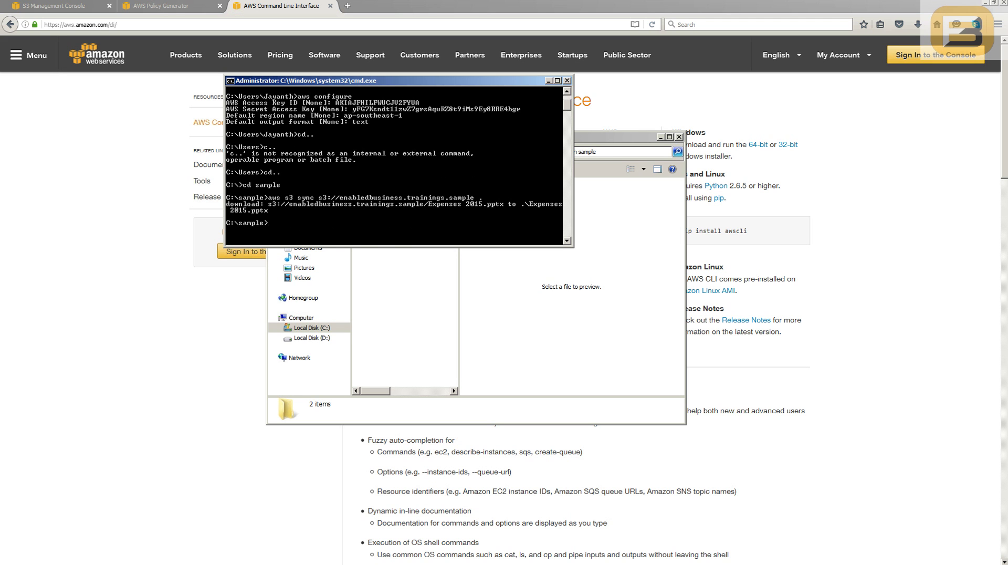
Check the files in the local C:\sample folder in Windows Explorer.
key(alt+Tab)
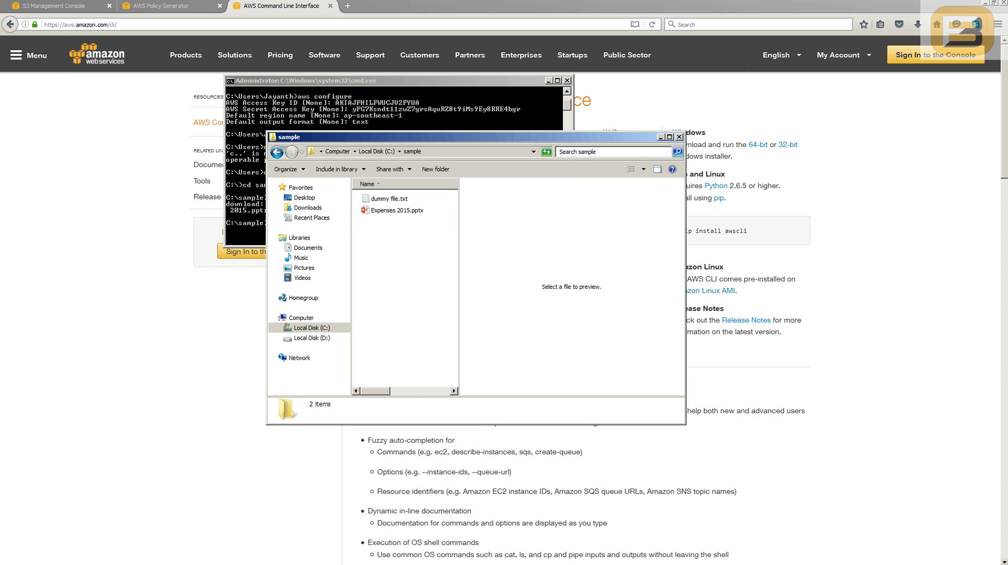
click(396, 209)
click(404, 262)
click(389, 198)
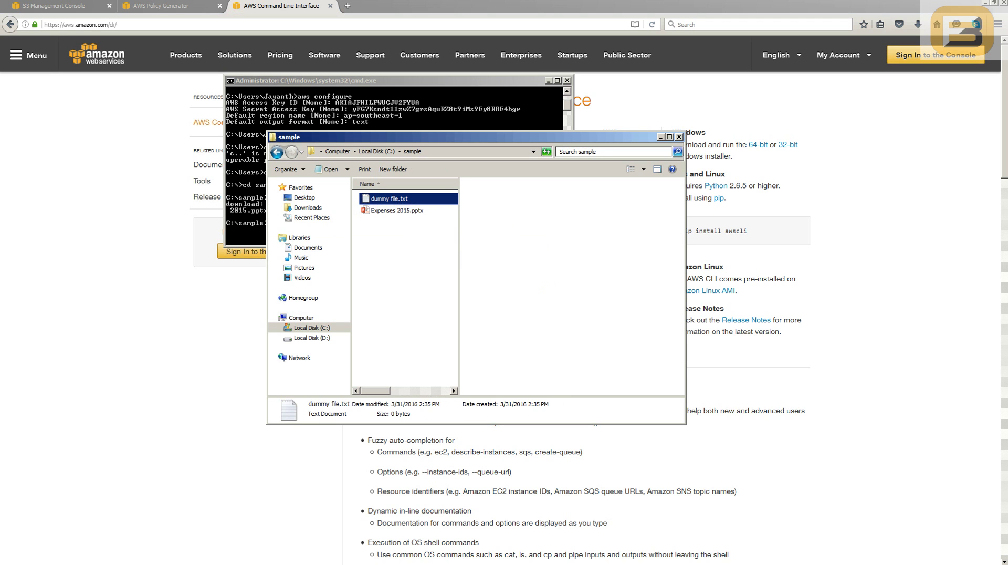
click(404, 263)
Return to the S3 Management Console in the browser and open the policy editor of the enabledbusiness.trainings.sample bucket.
click(281, 6)
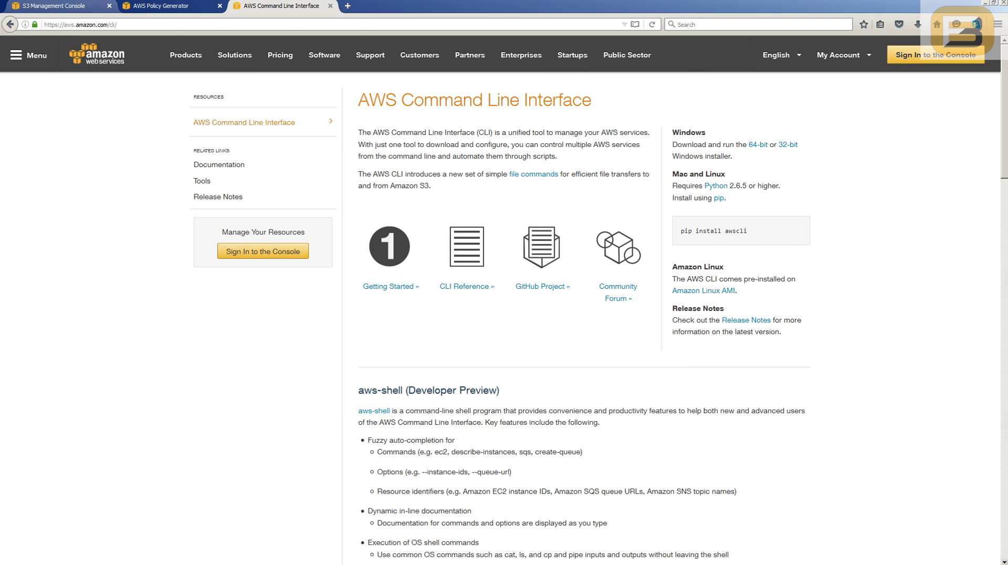
click(53, 6)
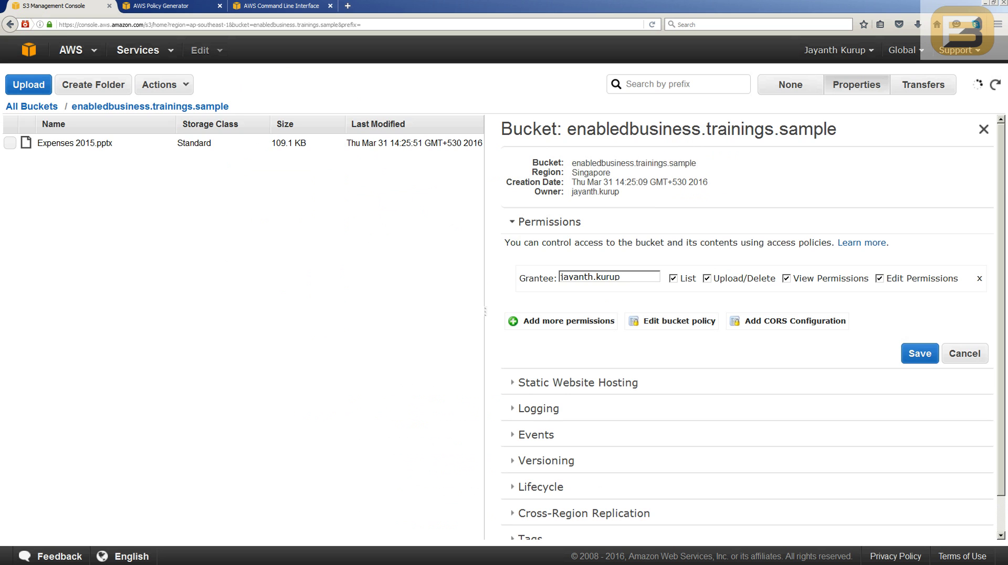
click(32, 106)
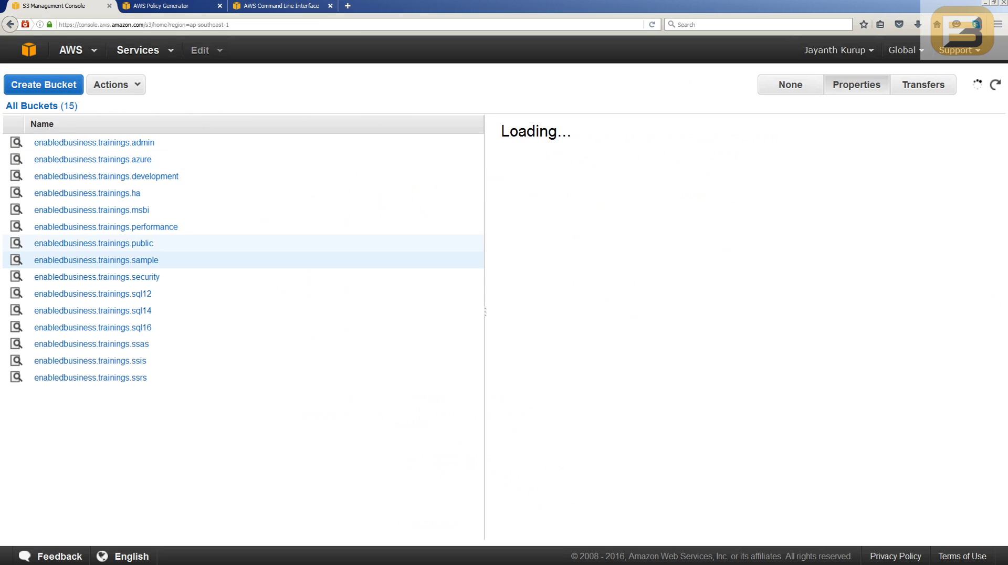
click(96, 260)
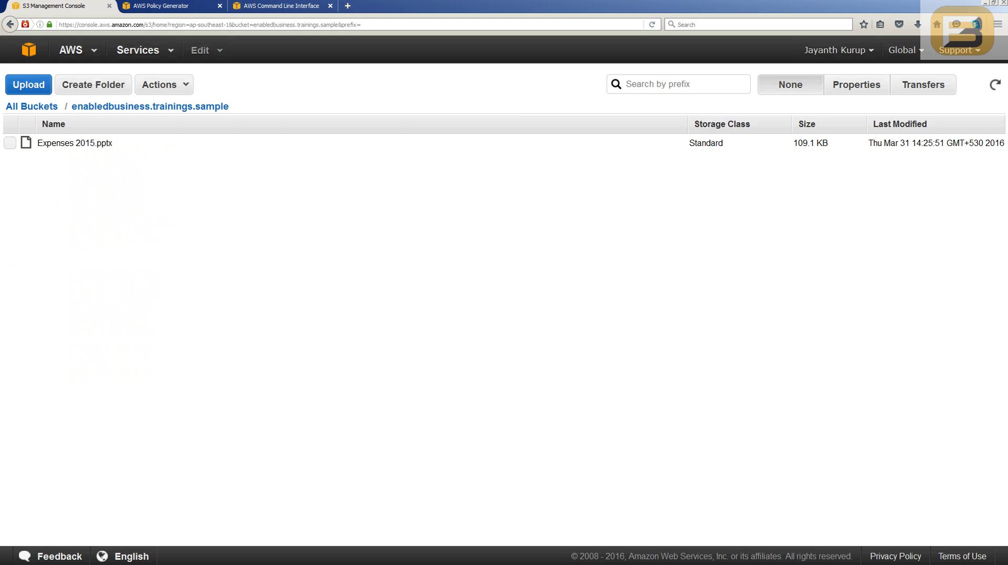
click(856, 85)
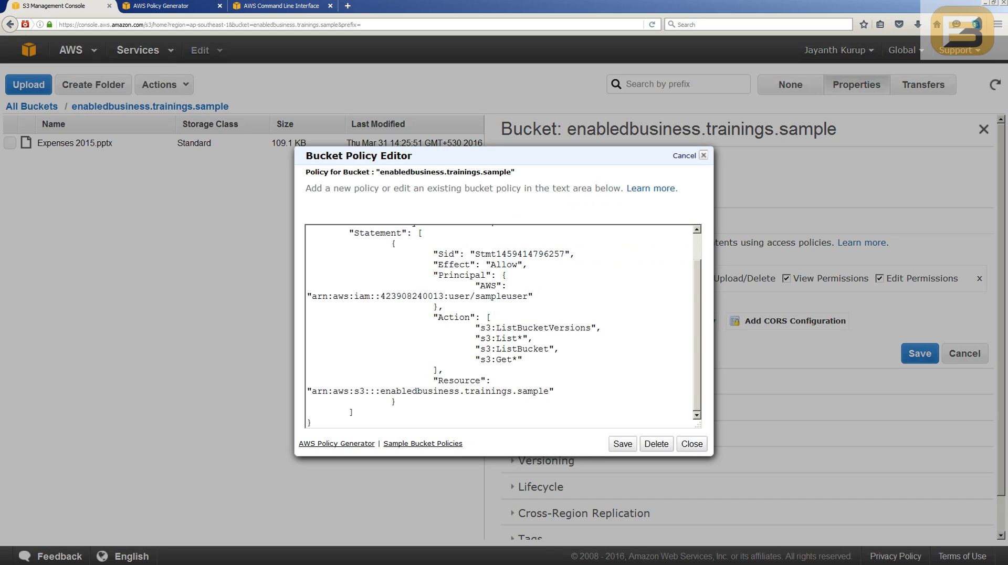
Duplicate the "s3:Get*" action on a new line of the policy's Action list, separated by a comma.
mouse_move(523, 358)
mouse_down()
mouse_move(480, 358)
mouse_move(475, 349)
mouse_move(491, 338)
mouse_up()
click(523, 359)
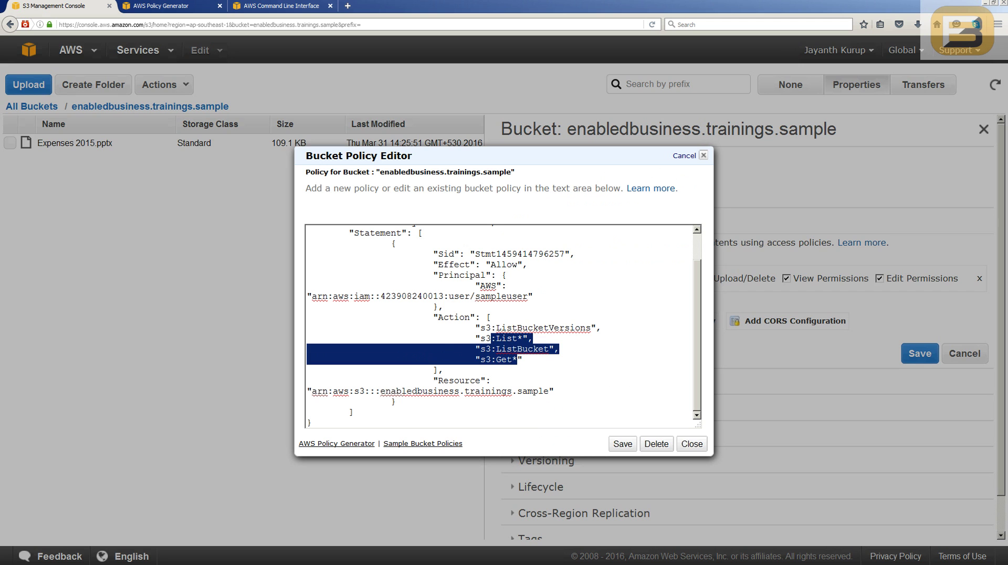
click(443, 307)
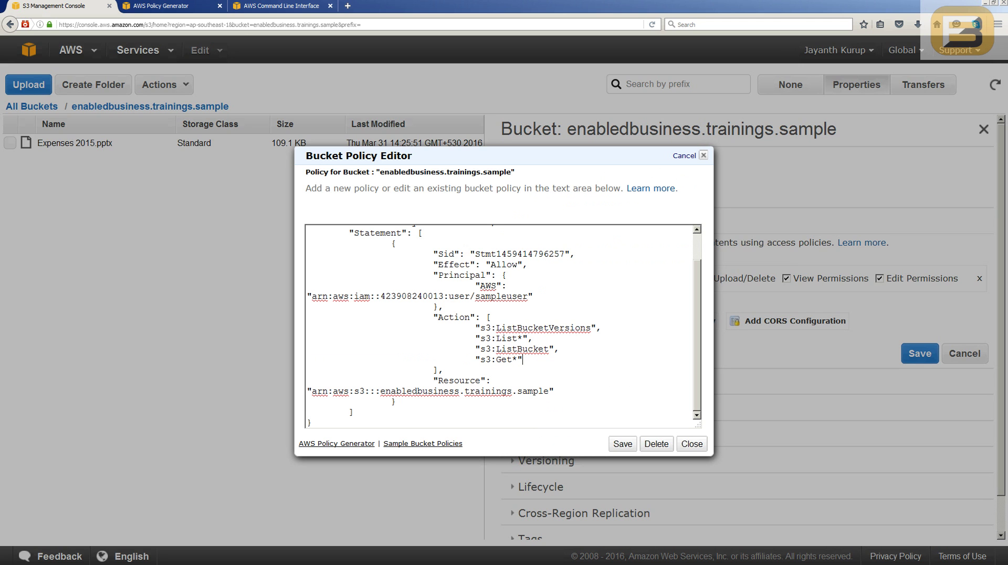
key(Return)
key(Tab)
key(Tab)
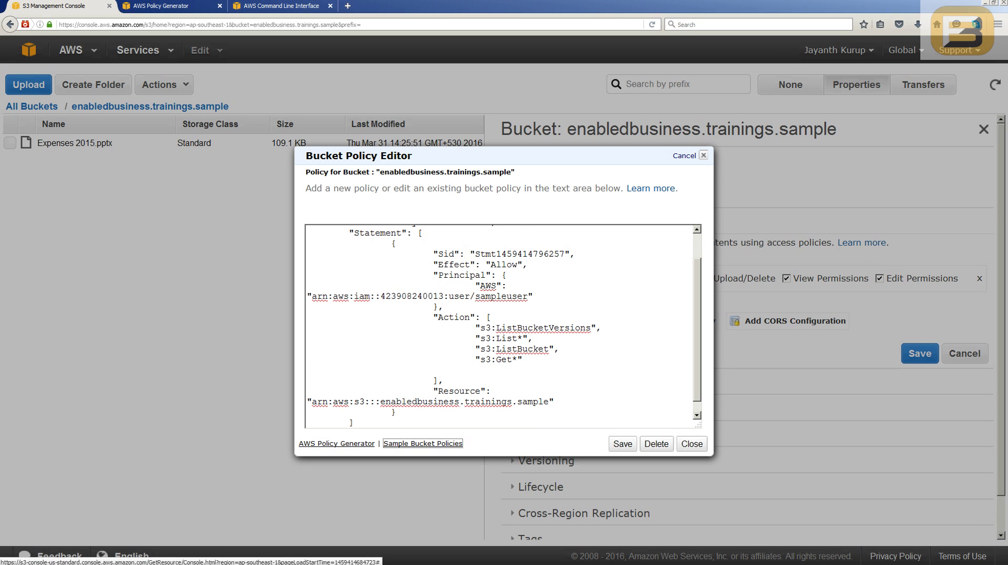
drag(523, 359, 475, 359)
key(ctrl+c)
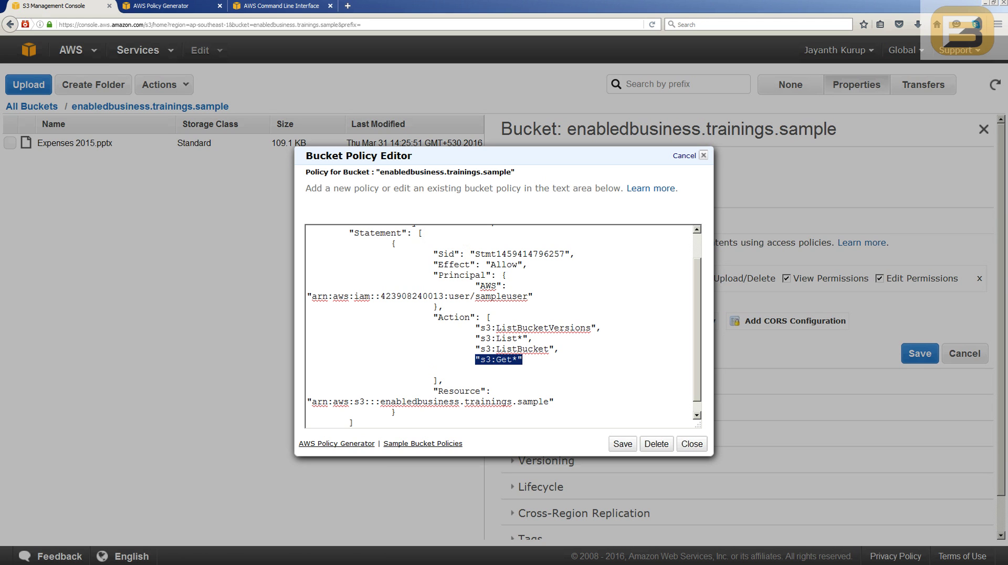
click(523, 359)
text(,)
key(Return)
key(ctrl+v)
key(Left)
key(Left)
key(Left)
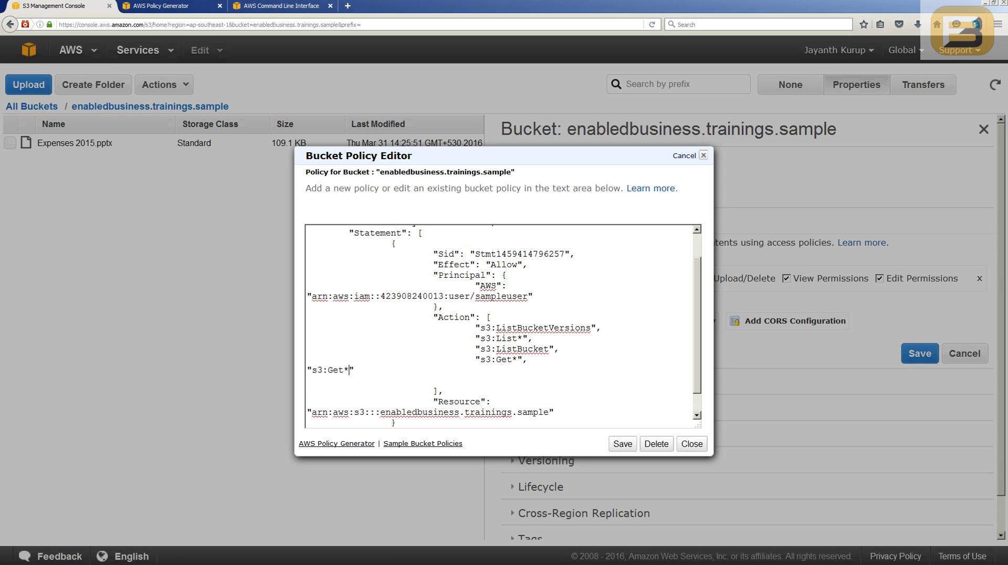
Change Get to Put in the duplicated action and save the bucket policy.
key(Right)
key(shift+Left)
key(shift+Left)
key(shift+Left)
text(PP)
key(BackSpace)
text(ut)
click(622, 443)
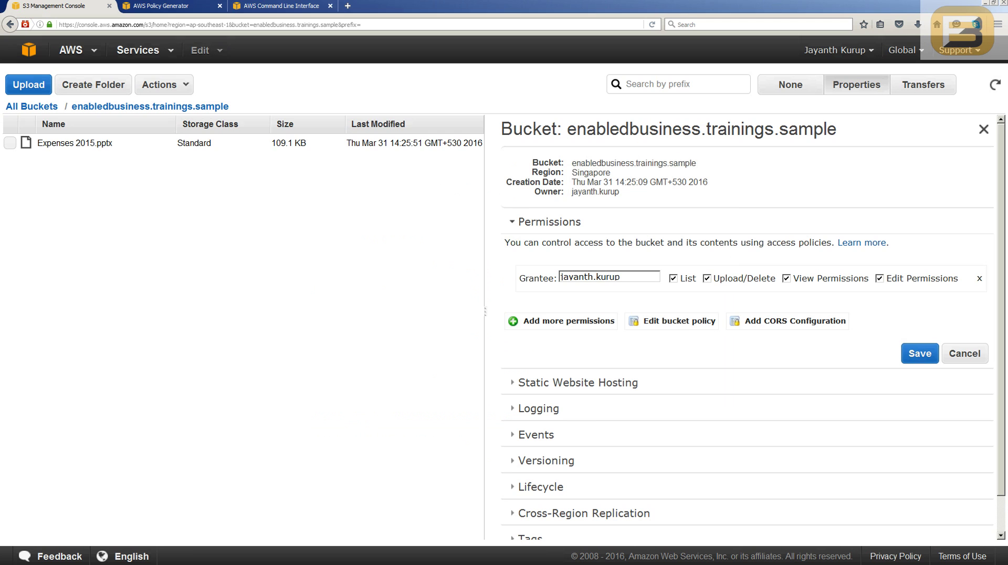
Rerun the same aws s3 sync command in the Command Prompt and refresh the bucket in the S3 Management Console.
key(alt+Tab)
key(Up)
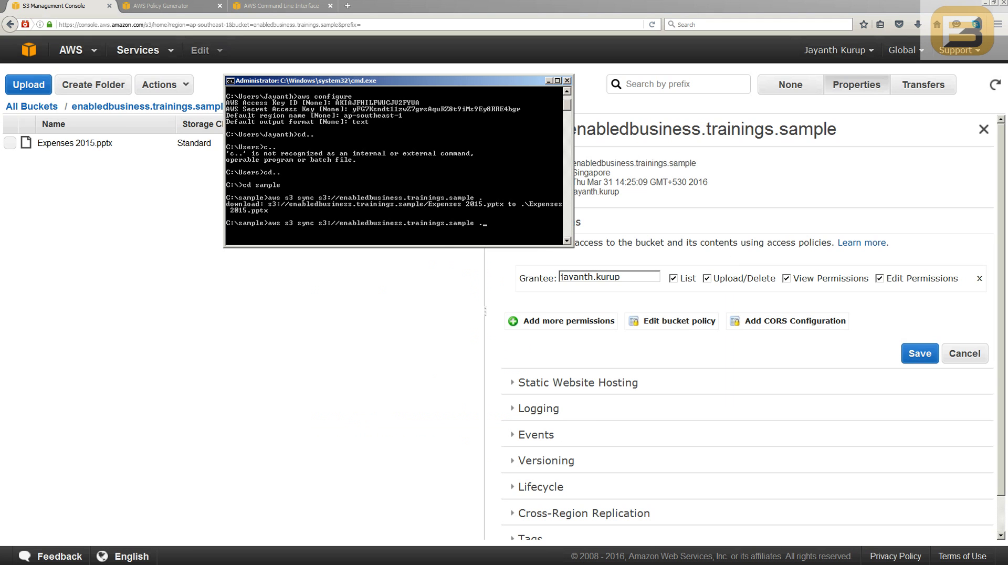
key(Return)
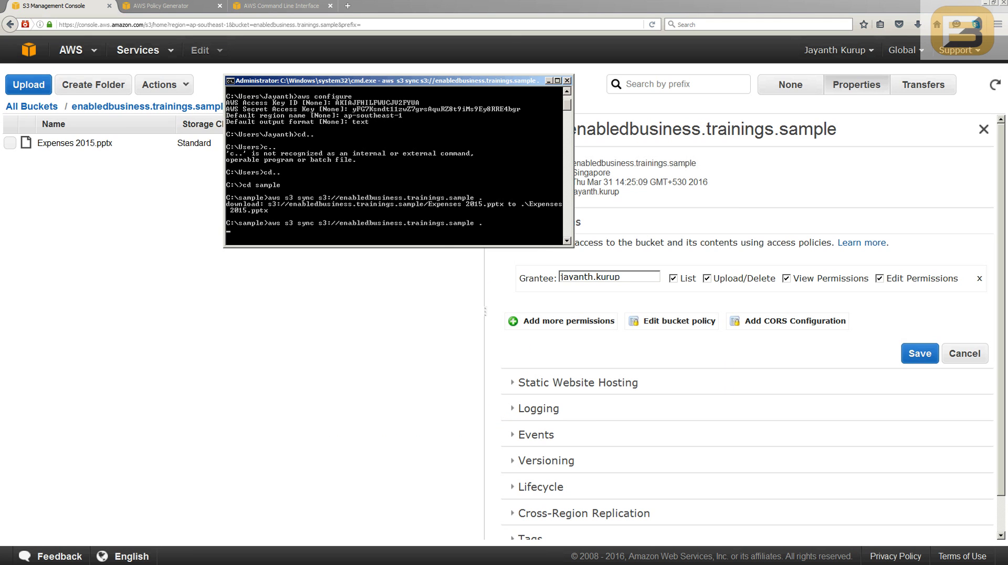
key(alt+Tab)
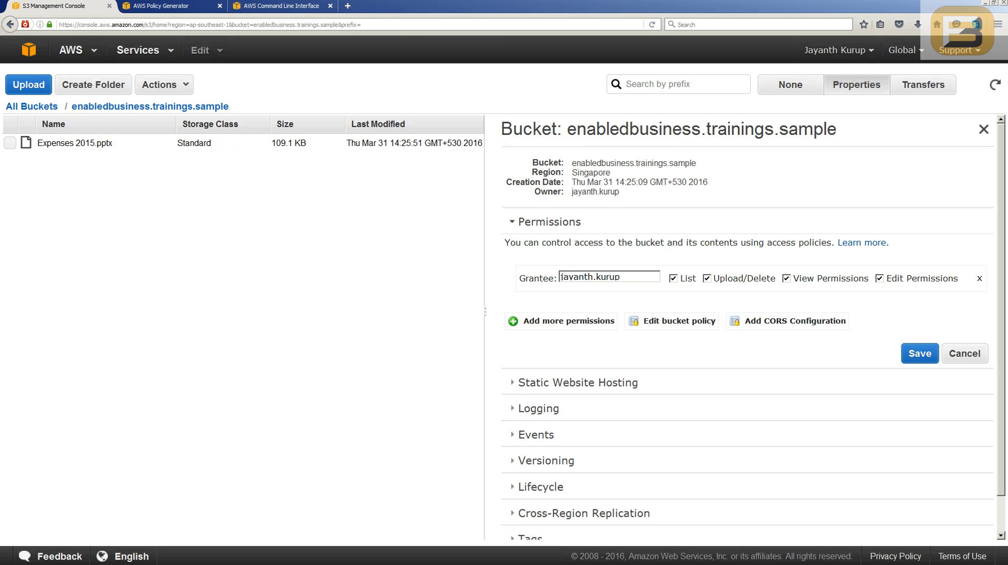
click(995, 85)
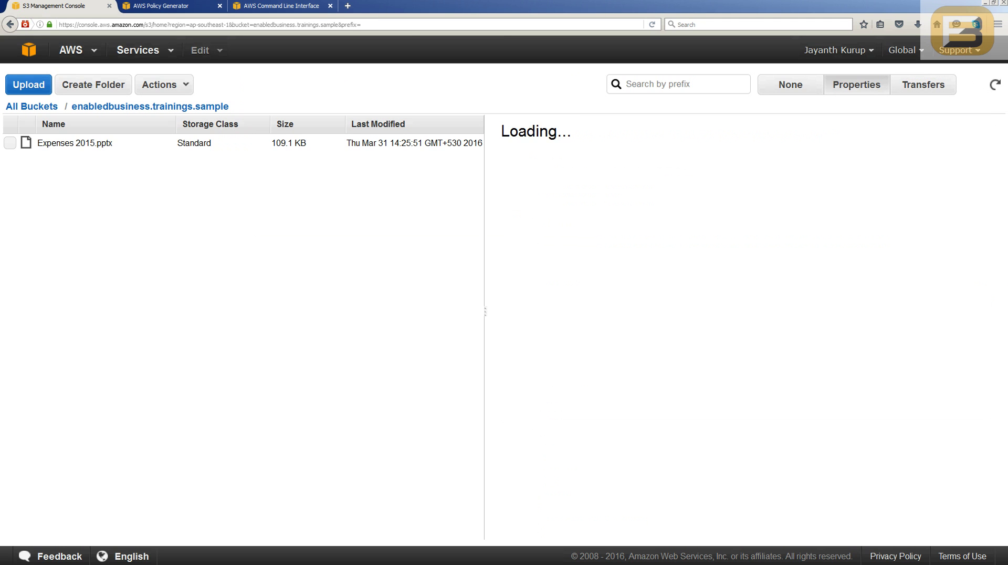